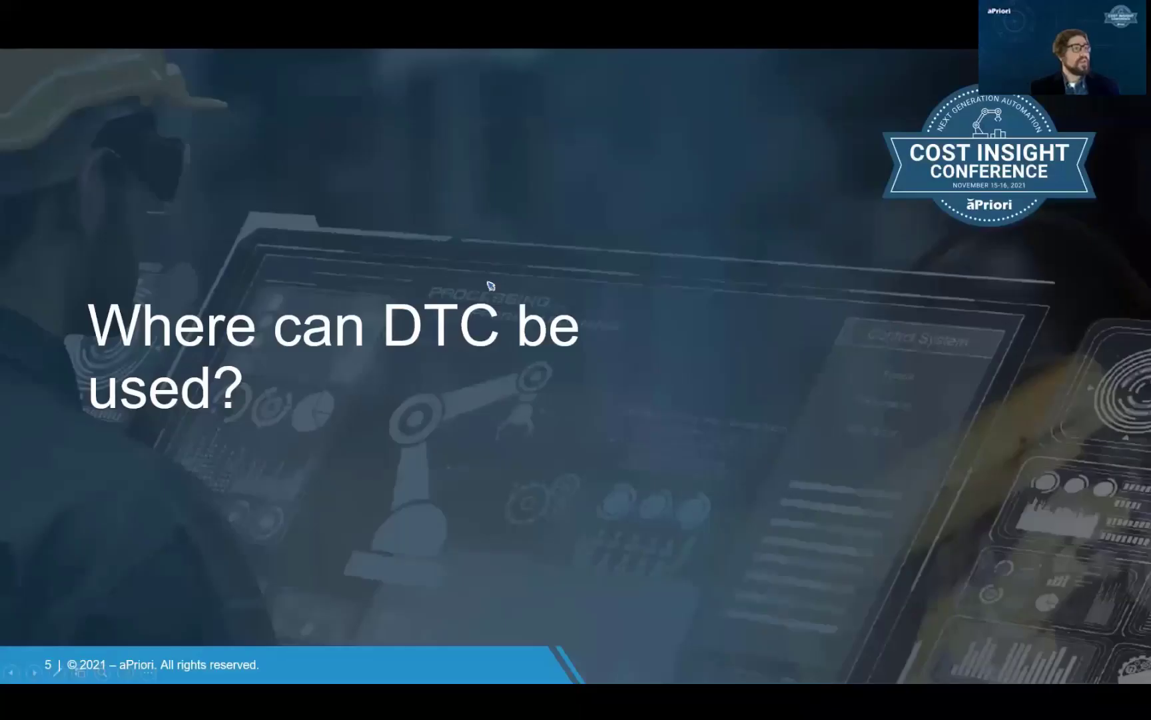
Step: Leave the slideshow for aPriori's validated AP_RP_EXERCISE_U02 stock-machining scenario
key("alt+Tab")
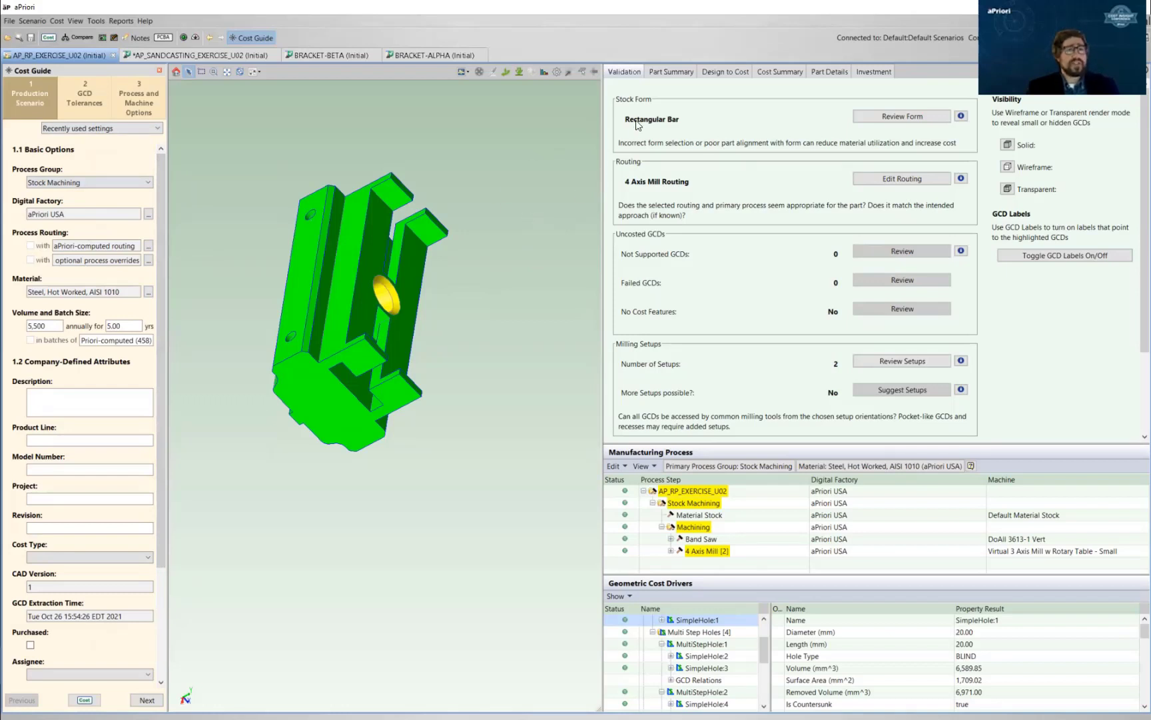
Step: Show Design to Cost guidance and list the five SimpleHoles with 140° drill point angles
left_click(734, 75)
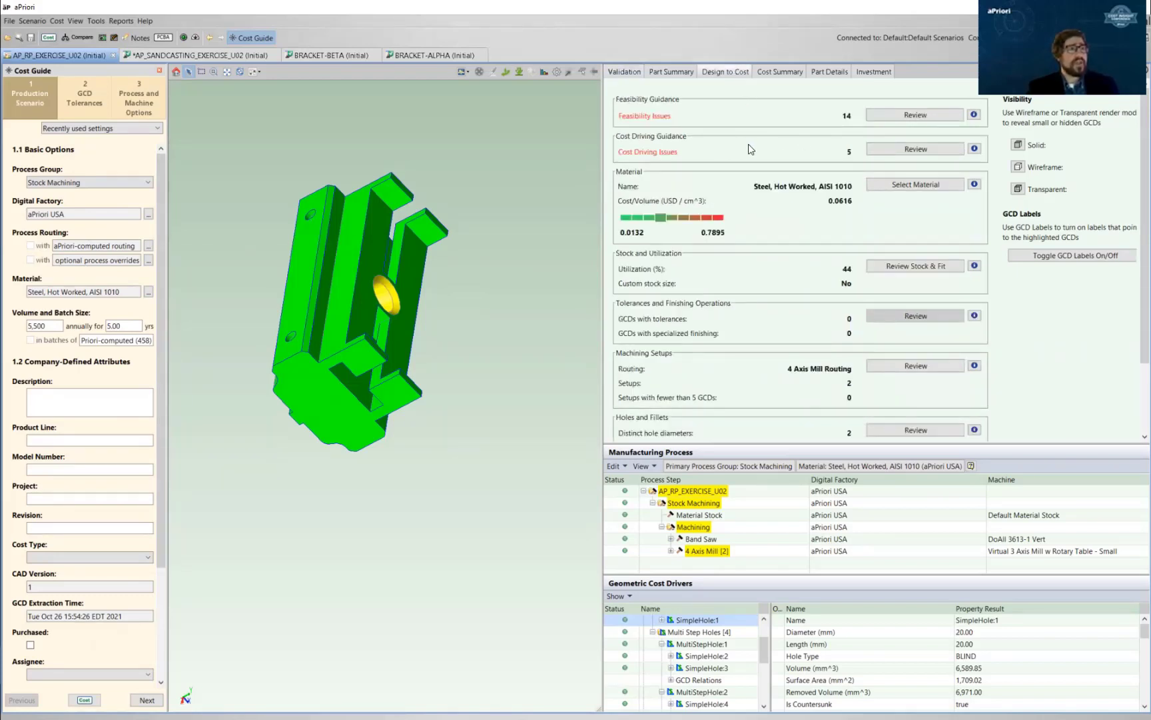
scroll(750, 299, "down", 3)
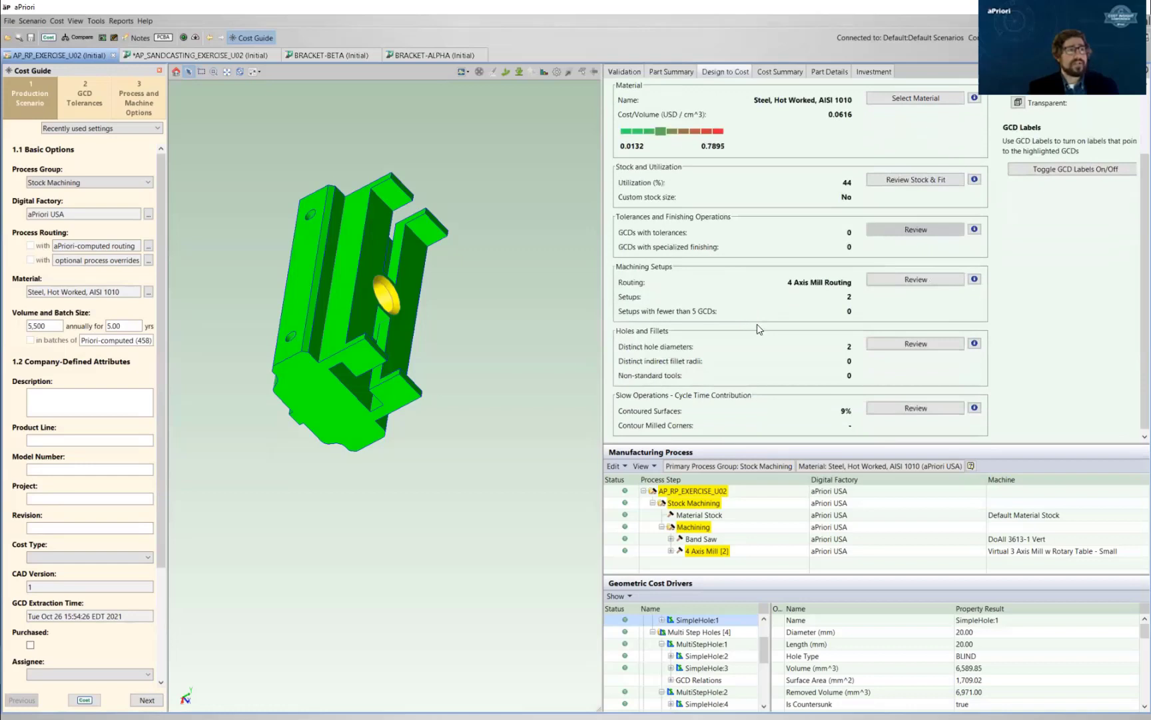
scroll(757, 325, "up", 3)
scroll(757, 327, "up", 1)
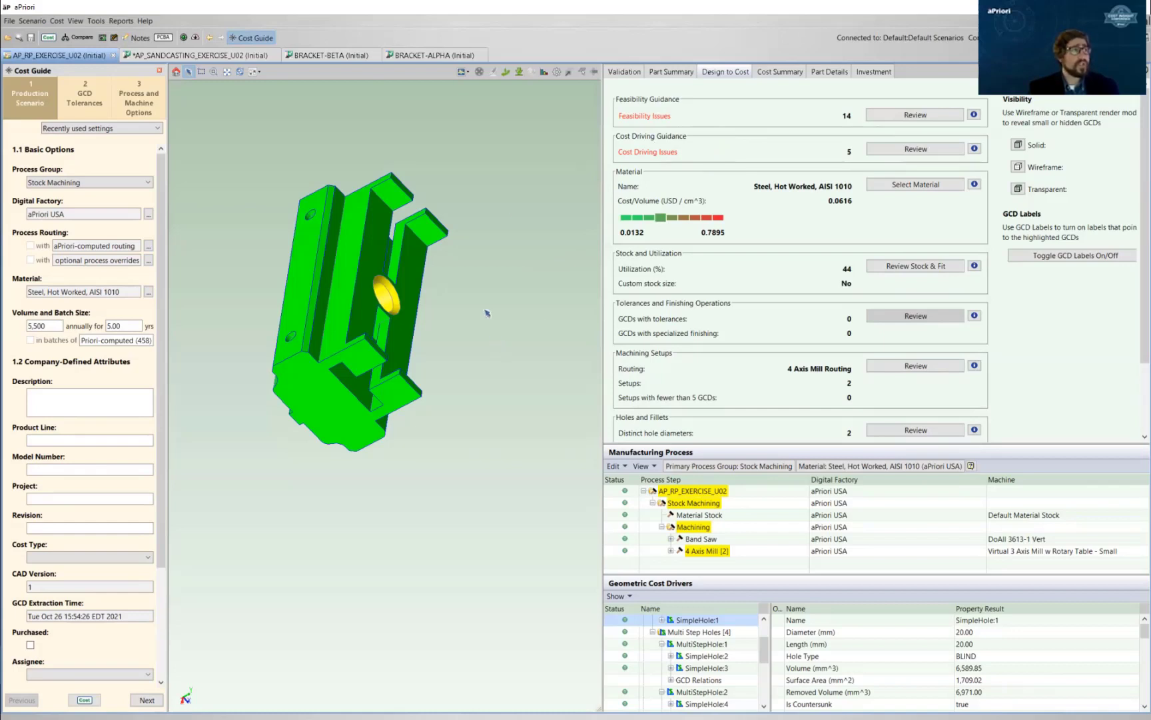
mouse_move(452, 306)
middle_mouse_down()
mouse_move(426, 280)
mouse_move(466, 286)
middle_mouse_up()
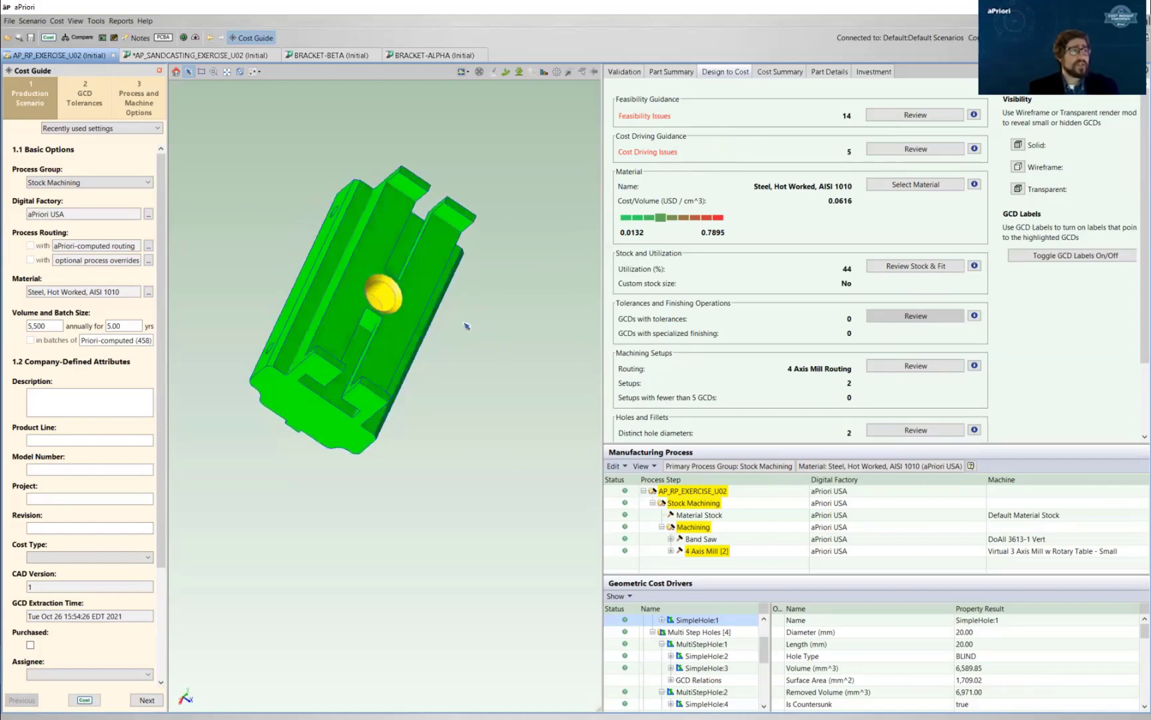
left_click(894, 153)
left_click(895, 157)
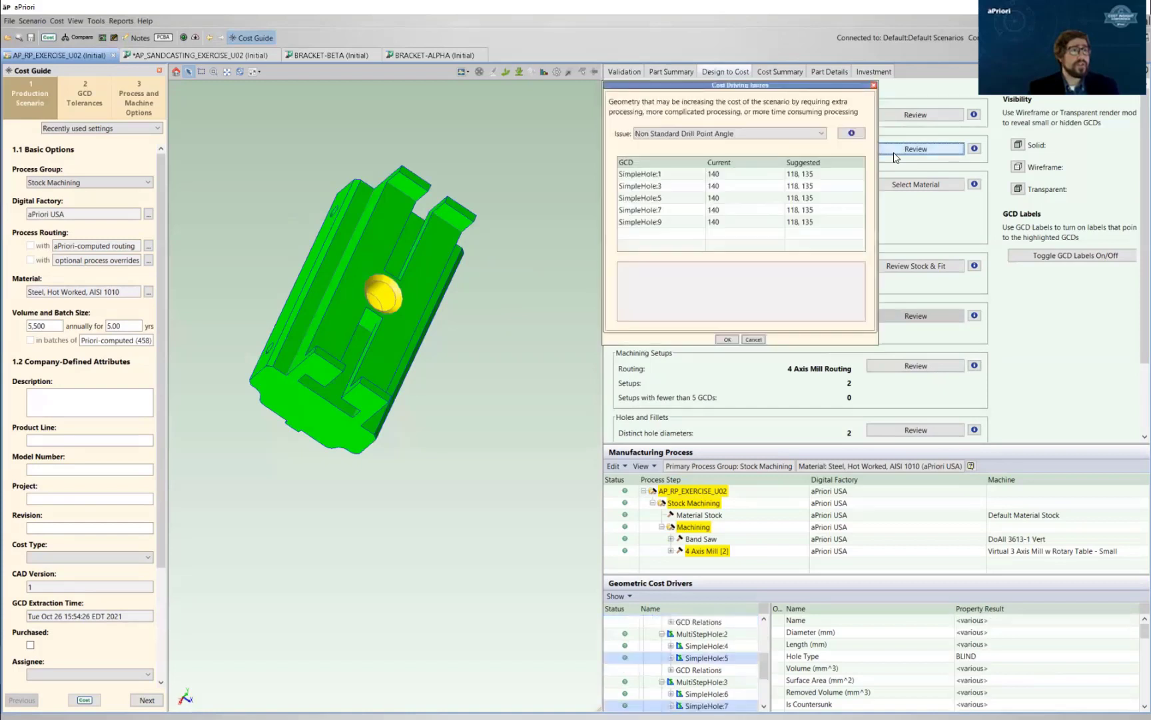
Step: Read why SimpleHole:1's Non Standard Drill Point Angle is flagged, then close the issues review
left_click(738, 134)
left_click(660, 135)
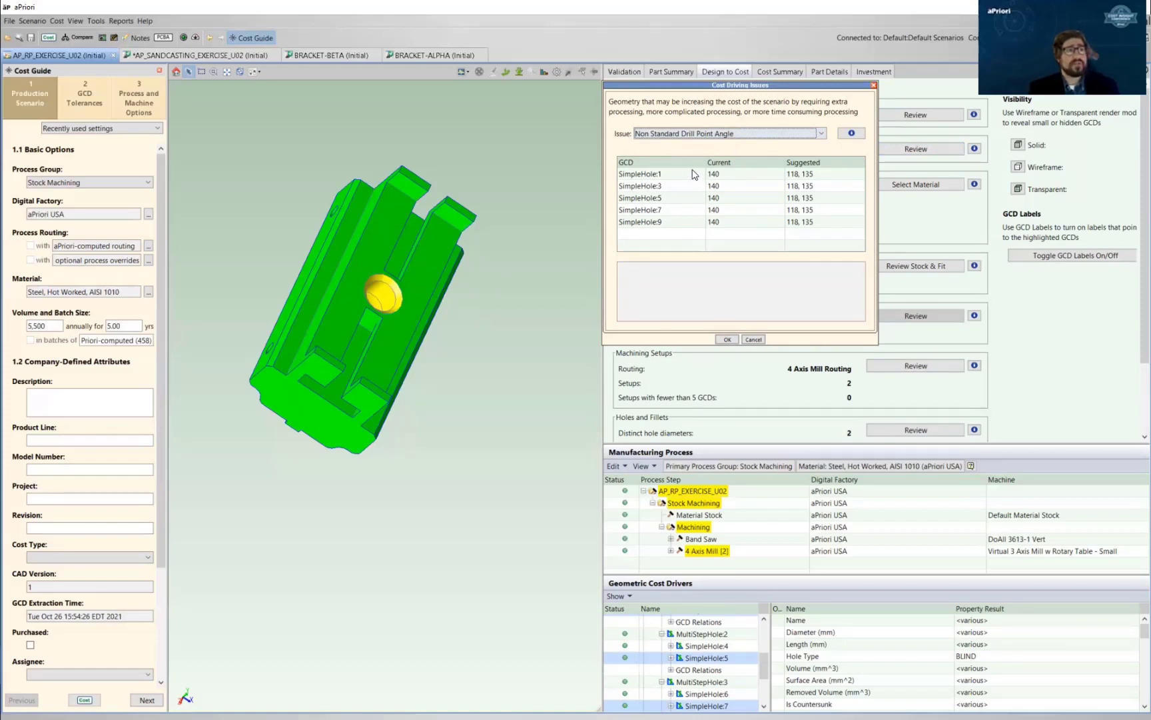
left_click(668, 176)
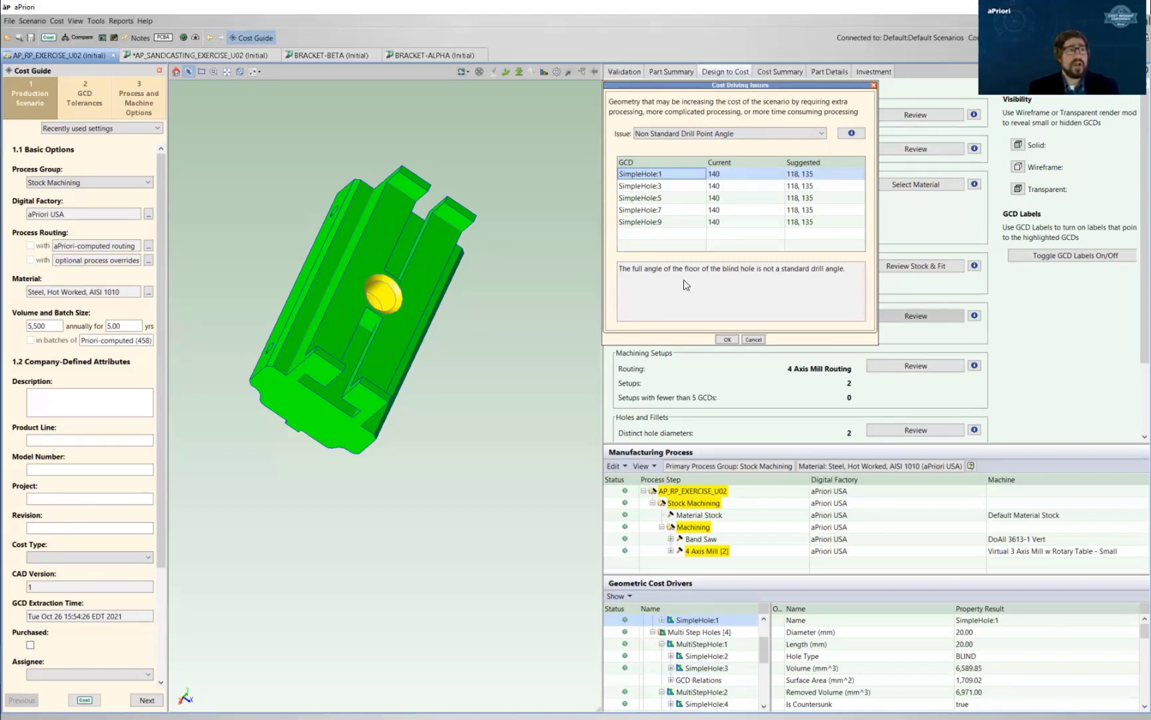
left_click(874, 85)
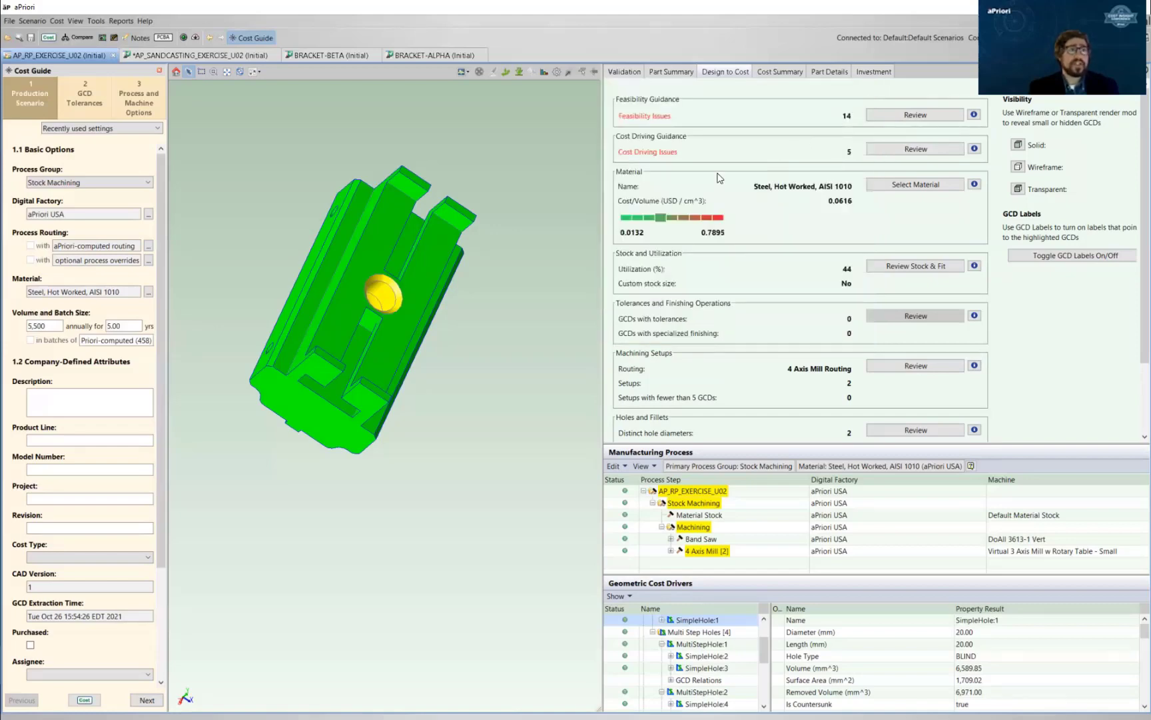
Step: Switch to AP_SANDCASTING_EXERCISE_U02 and view the yellow die-cast part from the front, then angled
left_click(197, 57)
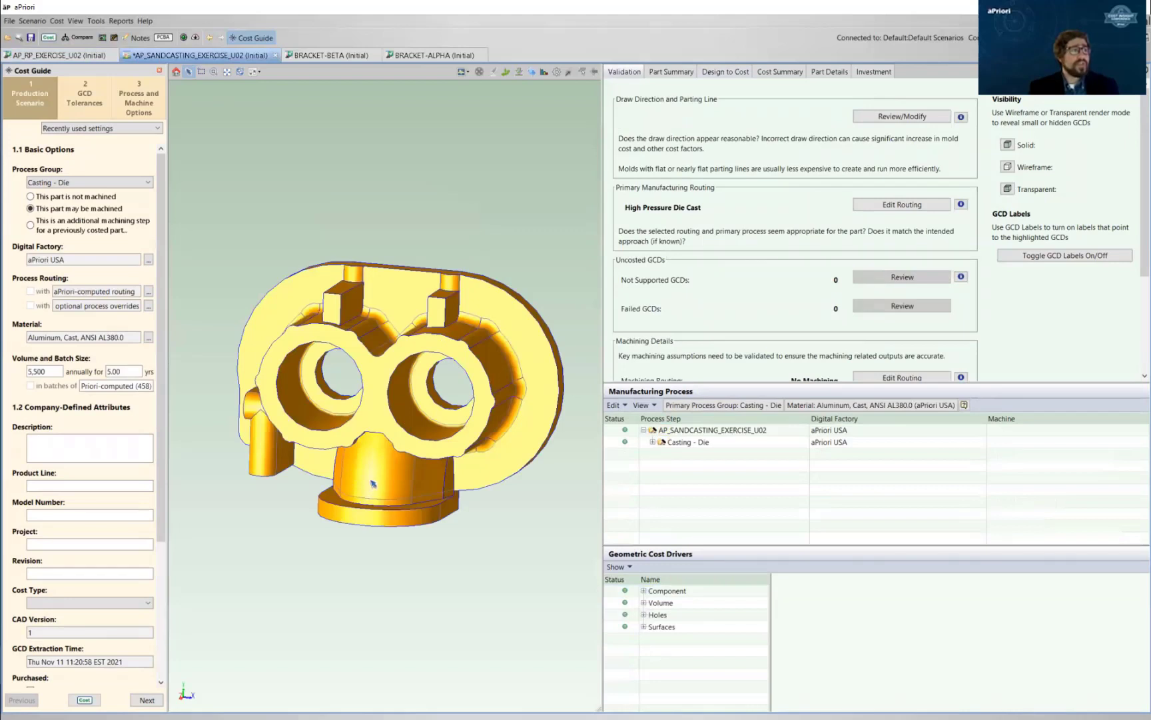
double_click(434, 409)
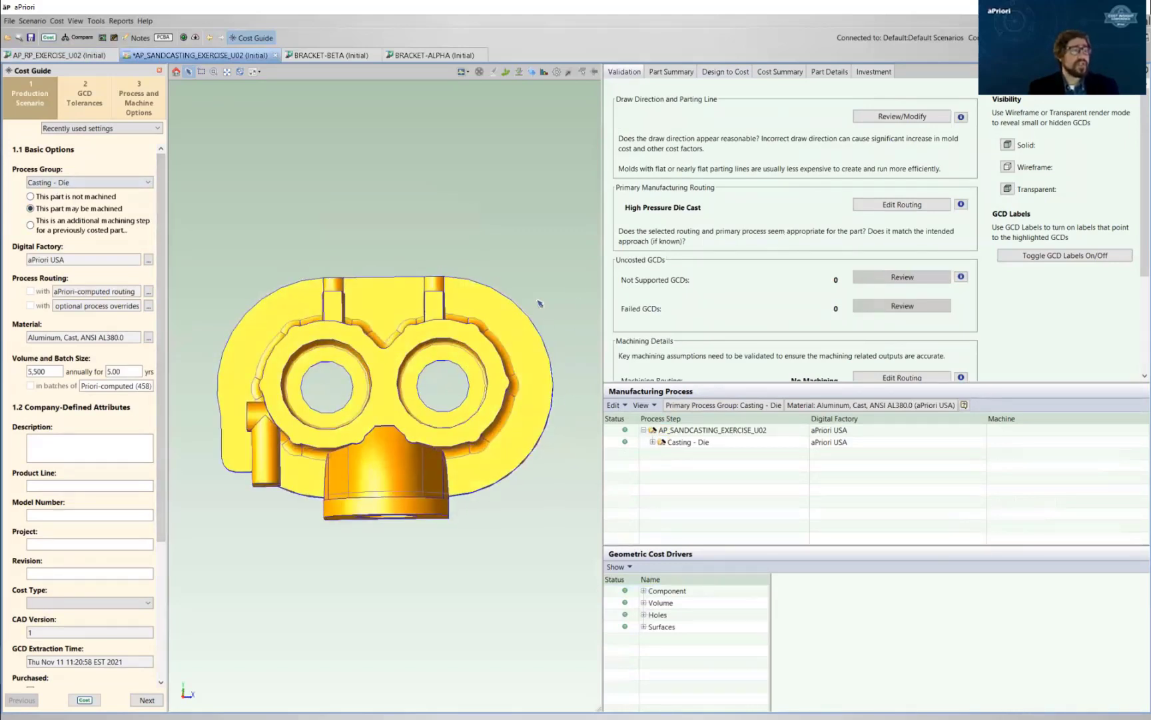
middle_click_drag(523, 330, 420, 288)
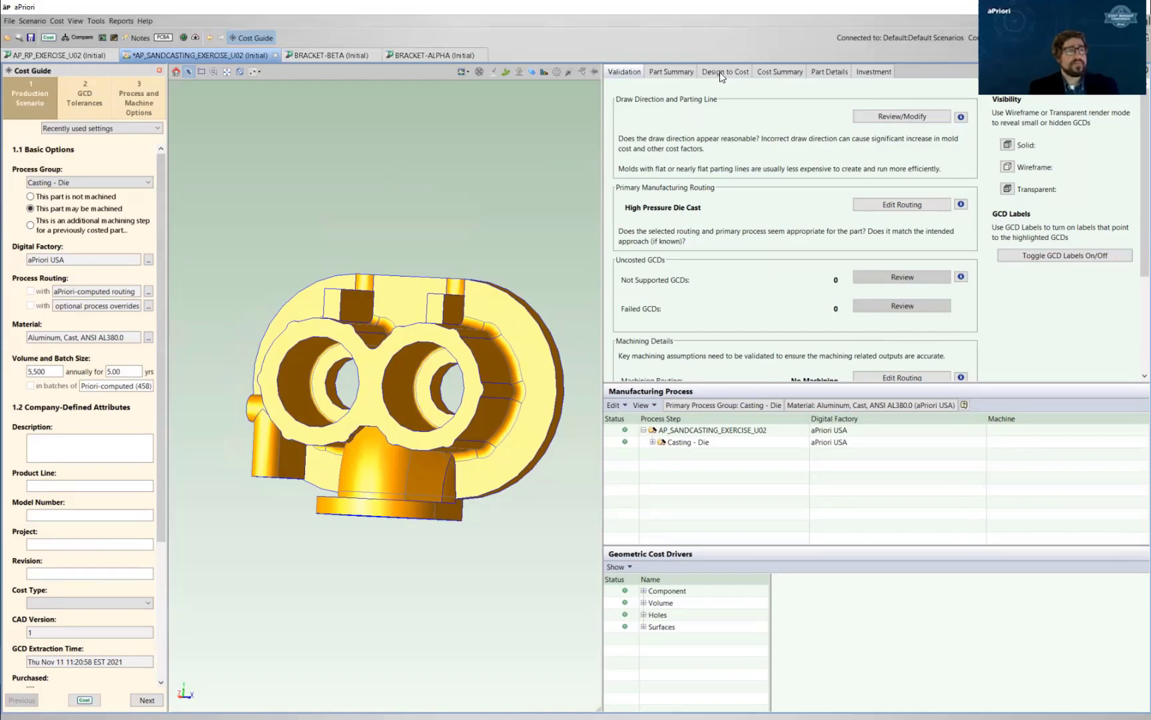
Step: Show the die-cast part's Design to Cost guidance: 149 manufacturing issues, 0 cost drivers, 25.7021 kg
left_click(721, 74)
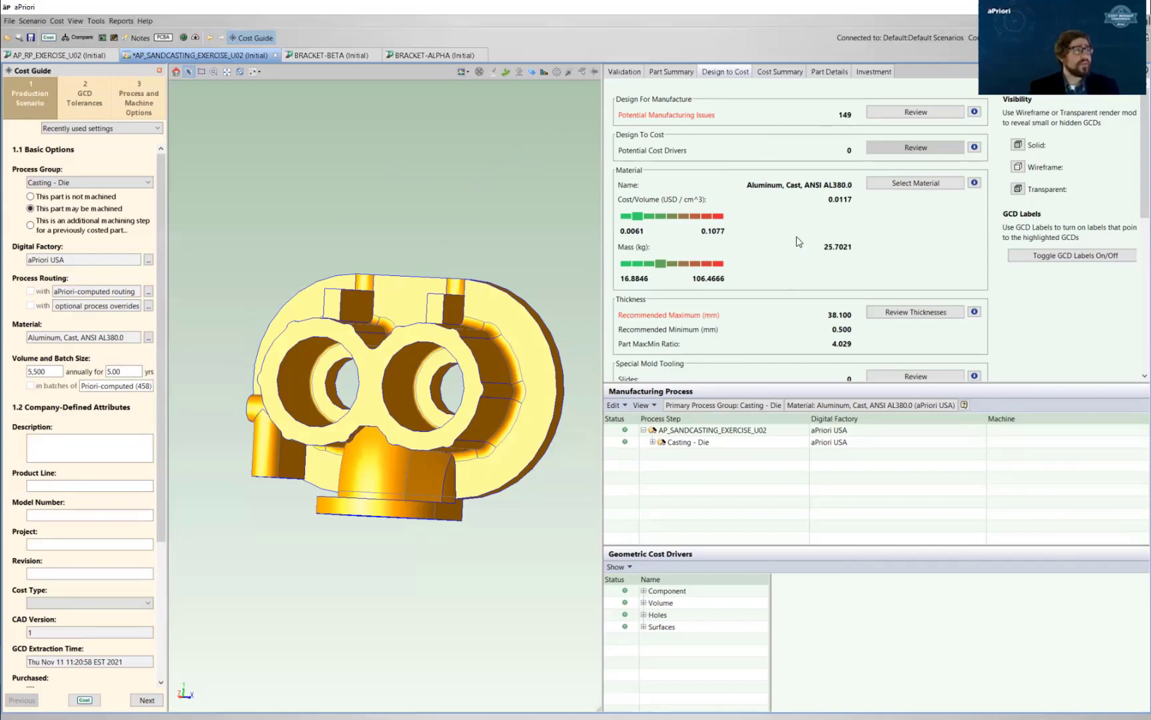
scroll(800, 253, "down", 3)
scroll(741, 305, "up", 3)
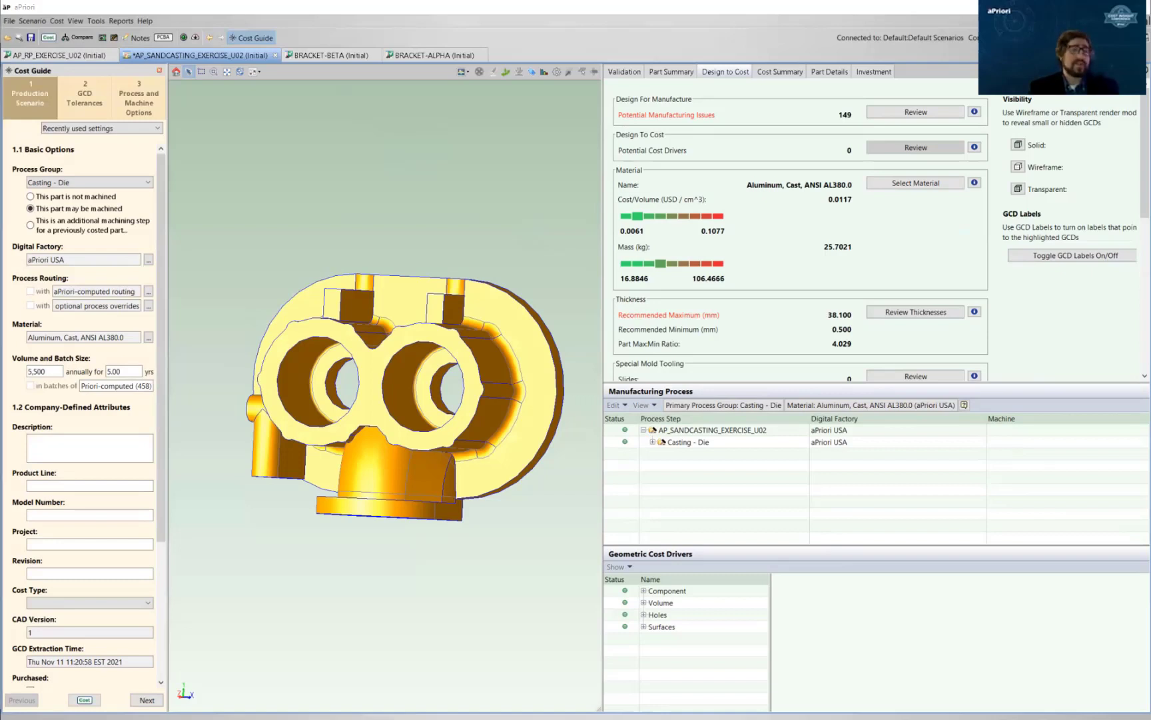
Step: Advance the slideshow to slide 6, 'Sheet Metal Demo', and return to aPriori
key("alt+Tab")
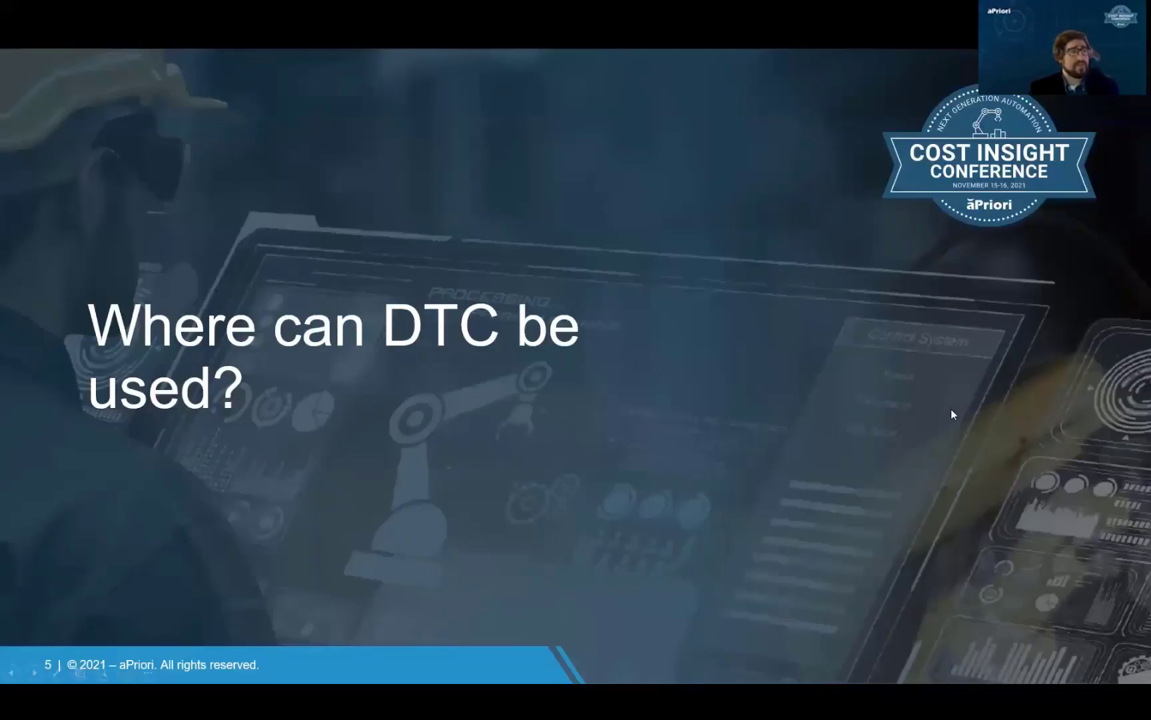
key("Right")
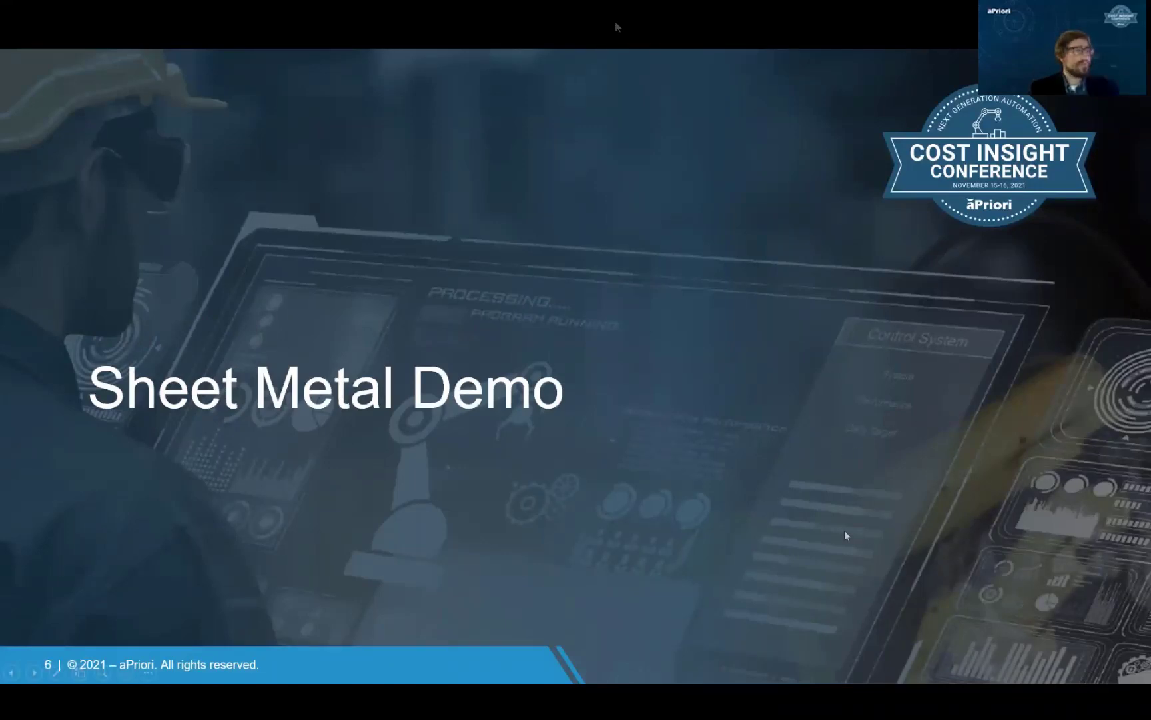
key("alt+Tab")
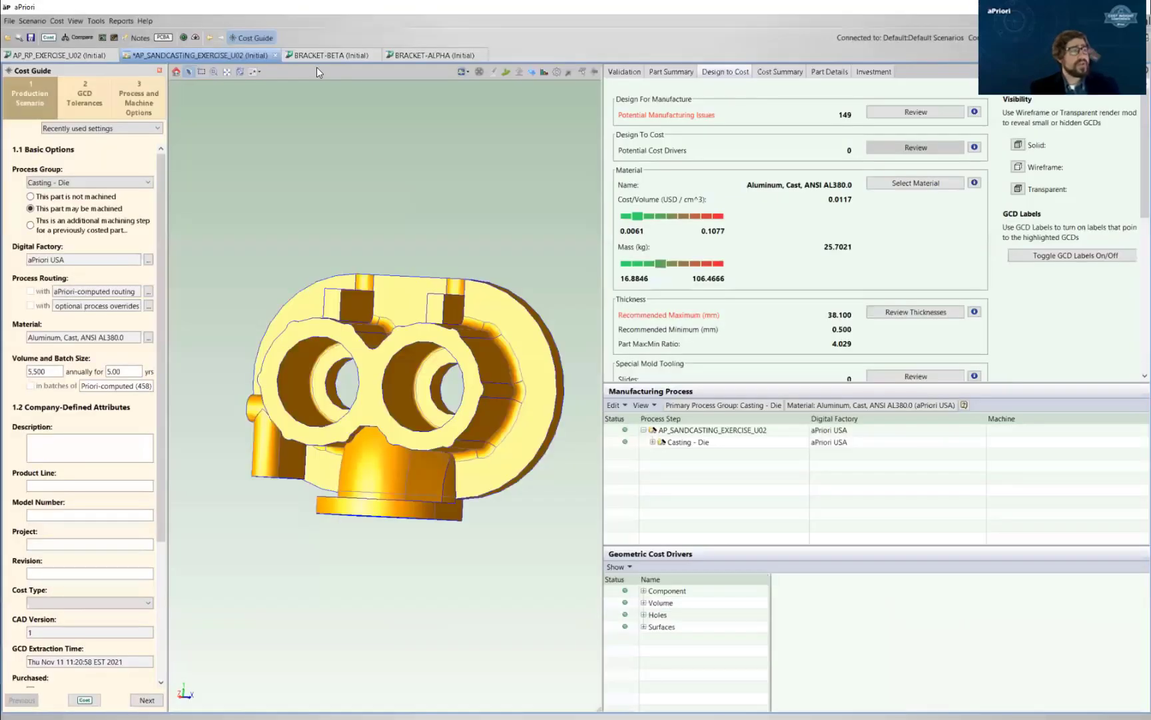
Step: Open the BRACKET-ALPHA sheet-metal scenario and rotate the bracket to a new orientation
left_click(420, 56)
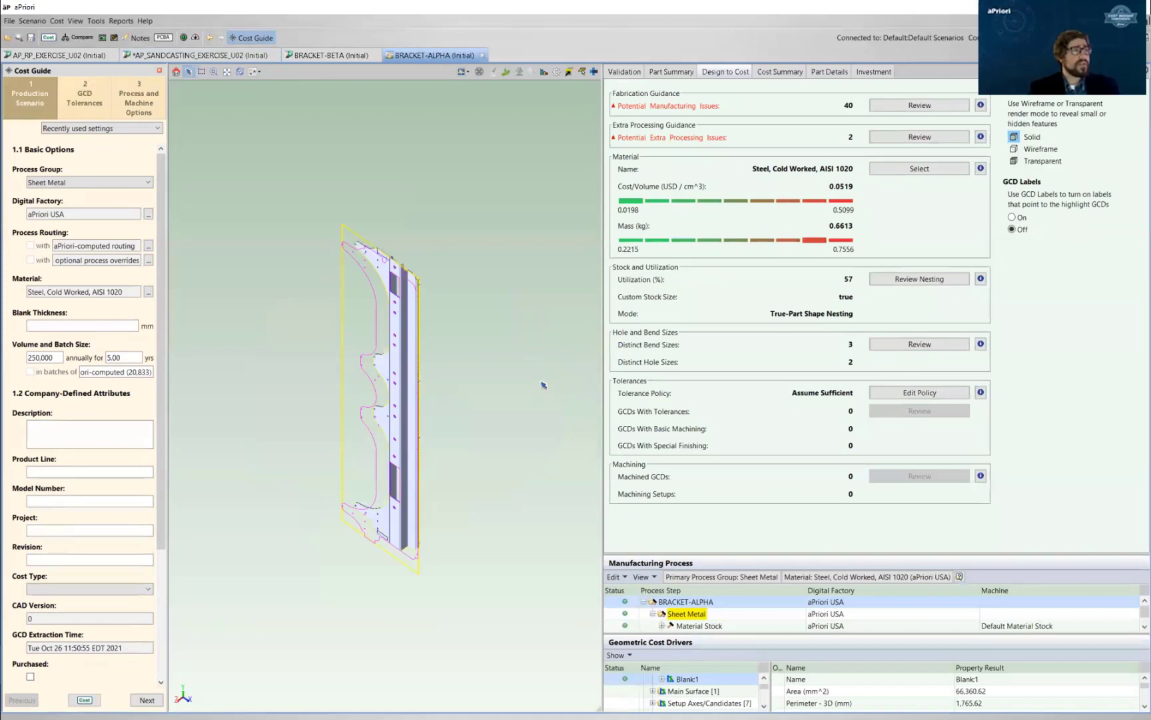
middle_click_drag(481, 441, 426, 333)
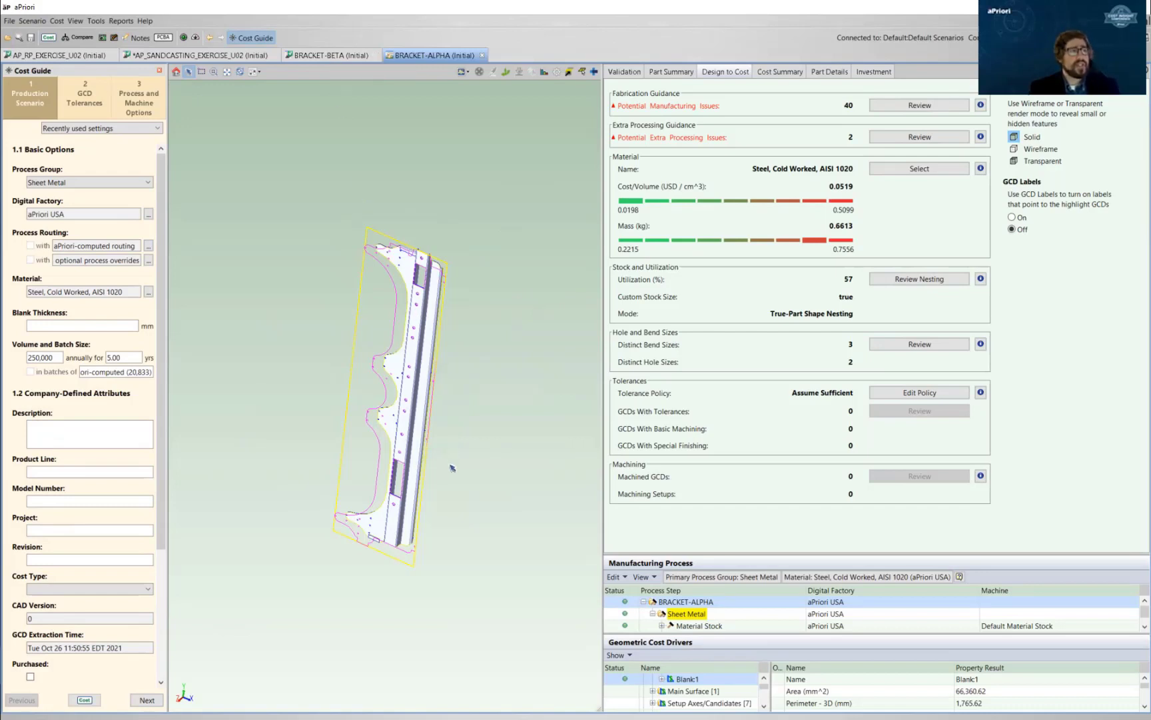
middle_click_drag(452, 468, 461, 378)
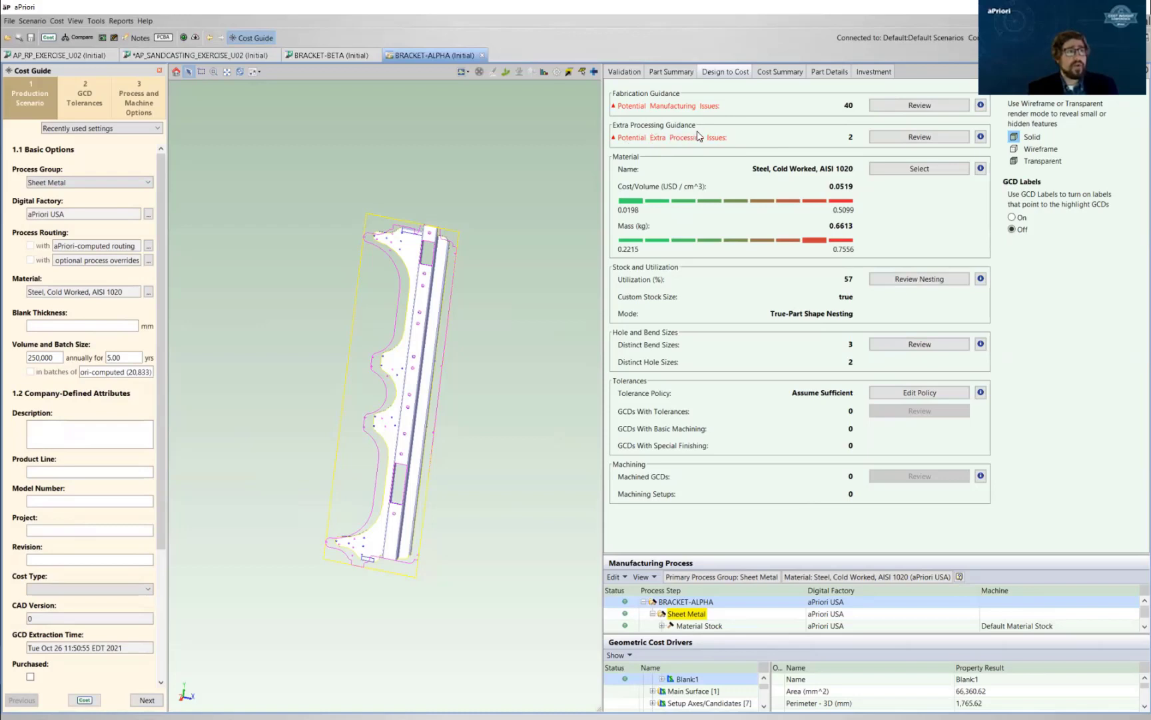
Step: Open BRACKET-ALPHA's Extra Processing Guidance and show the 180 deg hem StraightBend:1 explanation
left_click(913, 137)
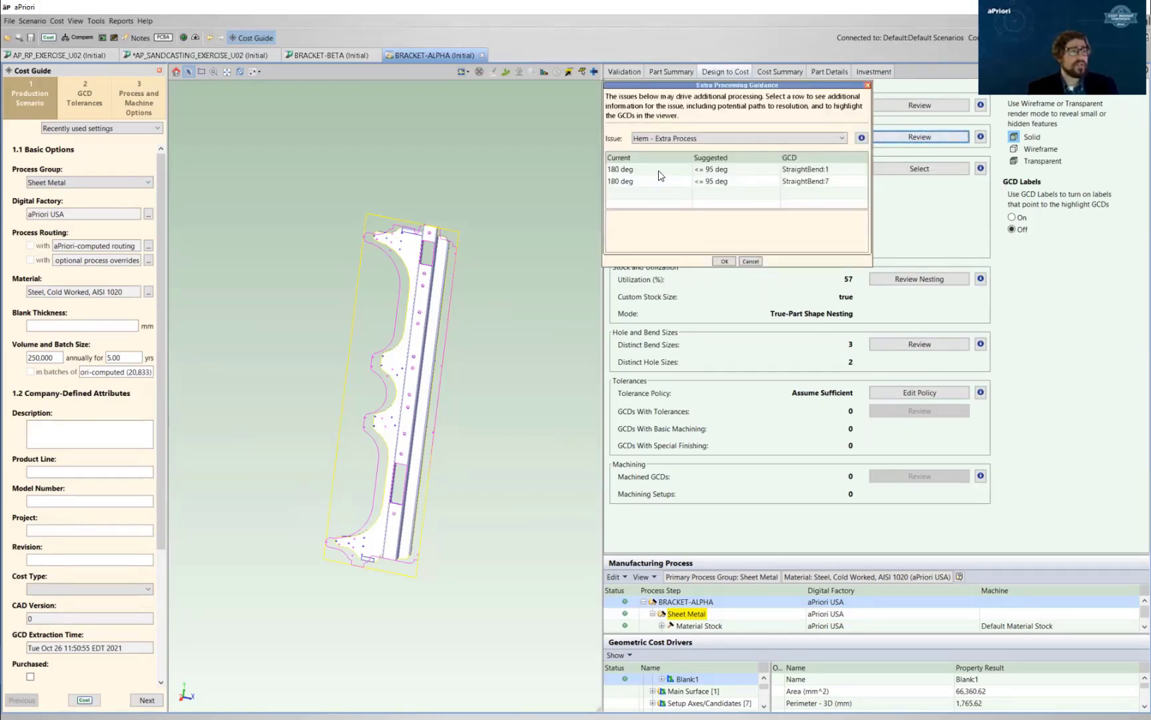
left_click(658, 171)
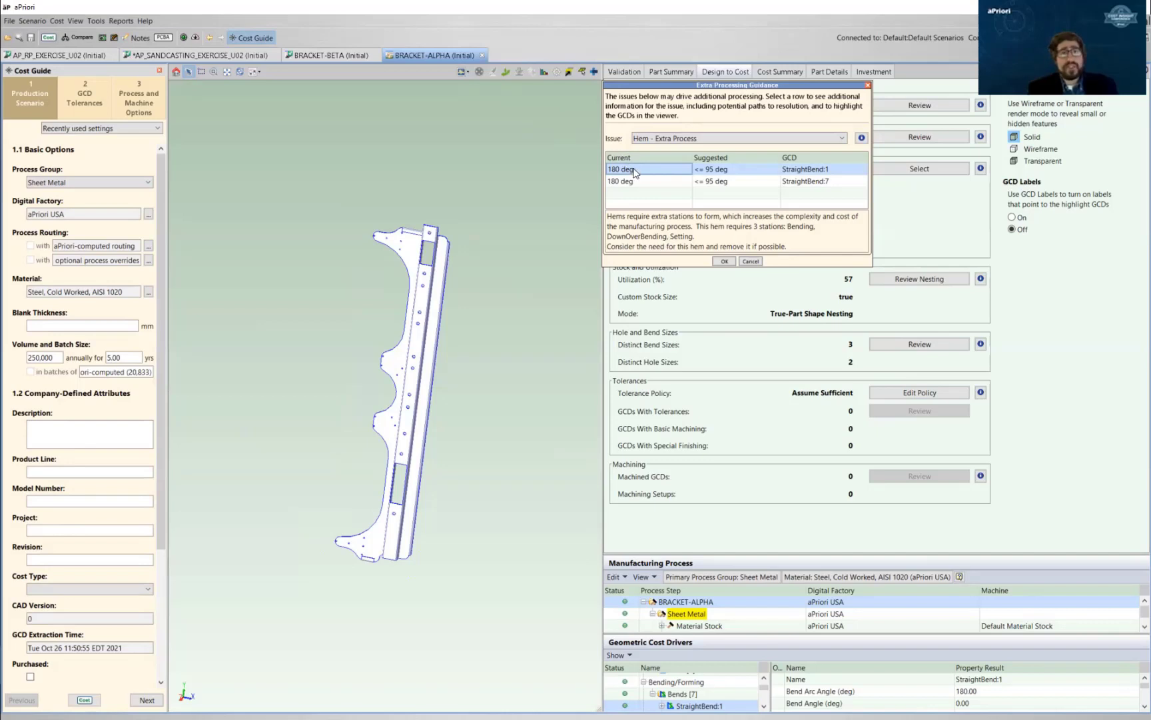
Step: Turn on GCD labels and select the second 180 deg hem, StraightBend:7
left_click(458, 73)
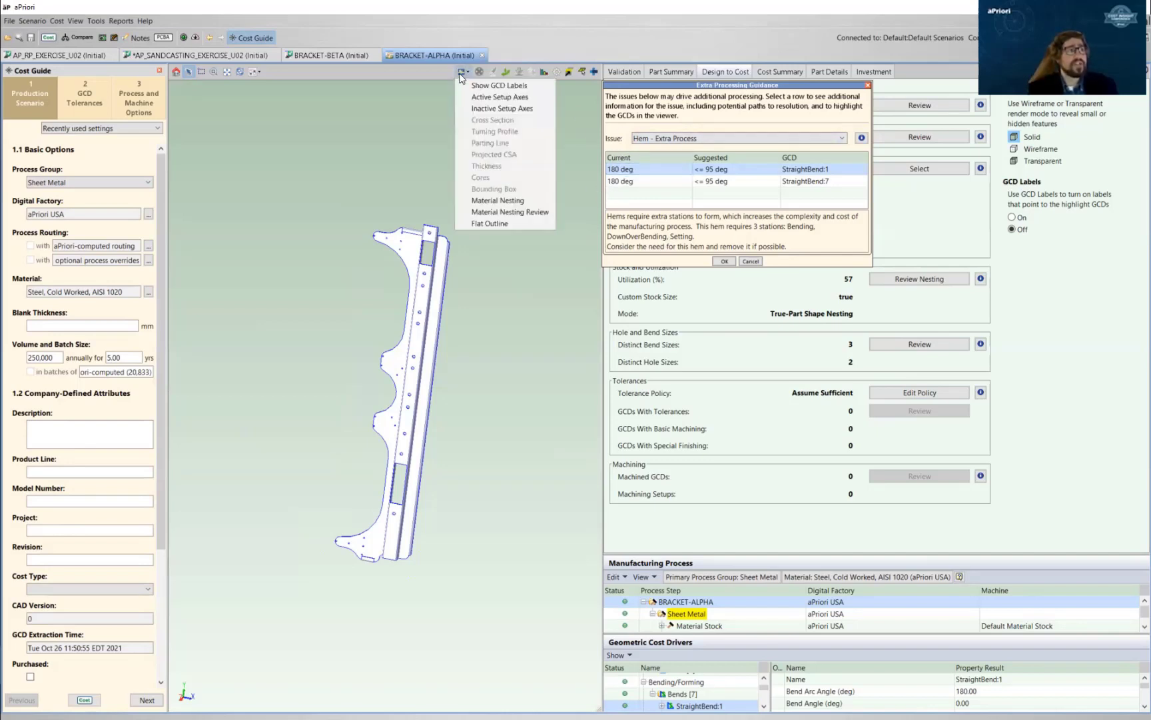
left_click(477, 85)
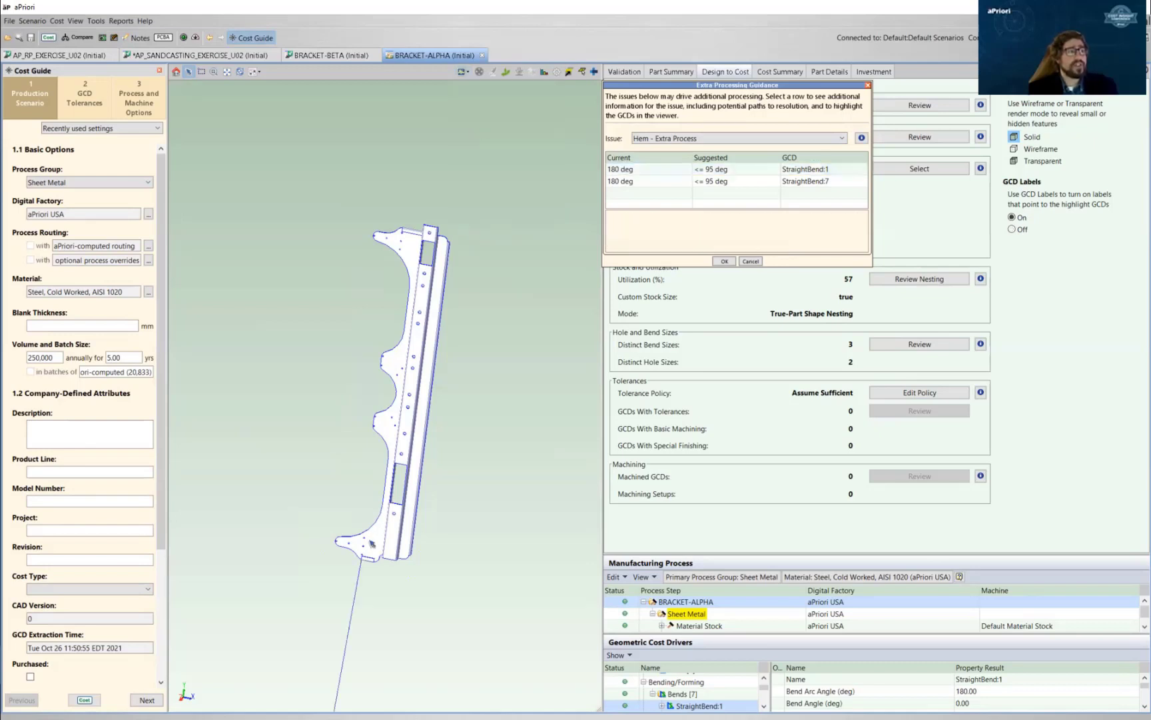
left_click(640, 181)
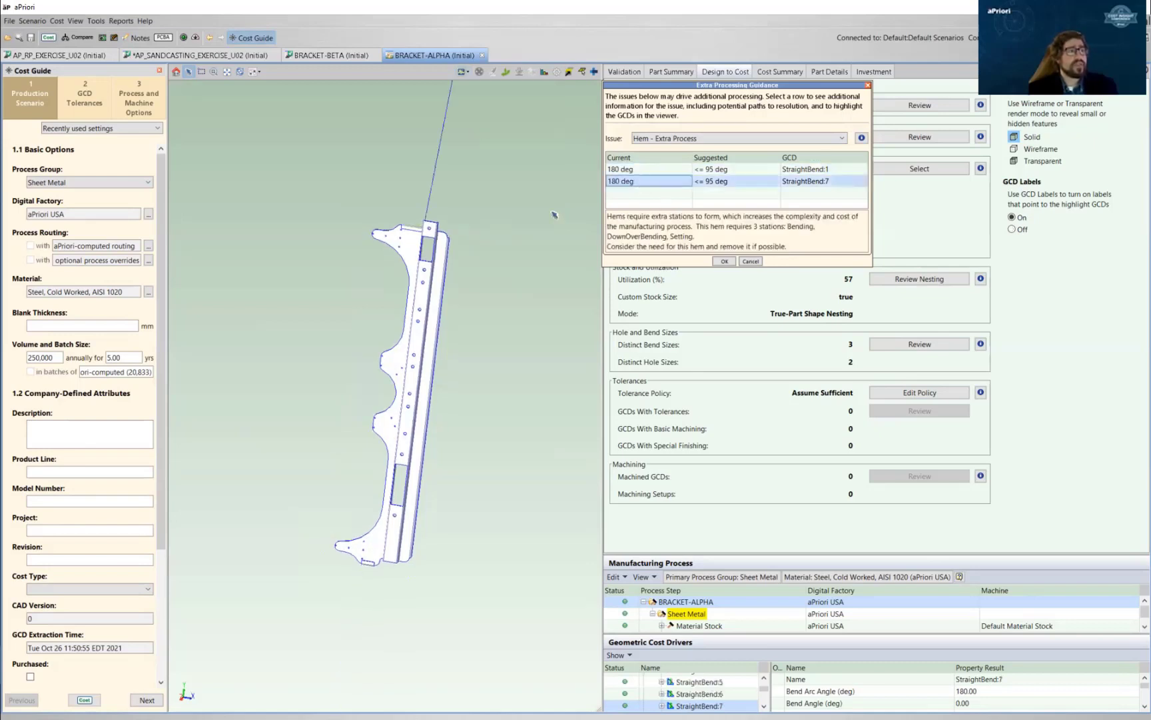
Step: Zoom and orbit in on the StraightBend:7 hem, then close the Extra Processing Guidance
scroll(420, 230, "up", 4)
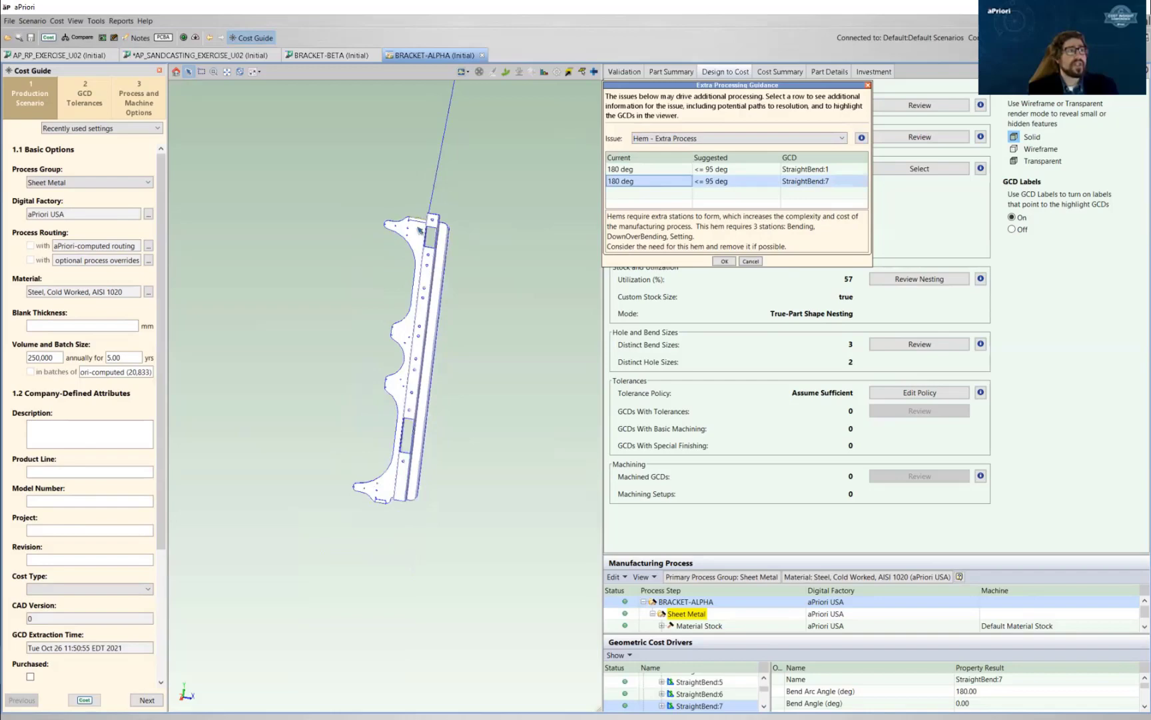
scroll(407, 226, "up", 3)
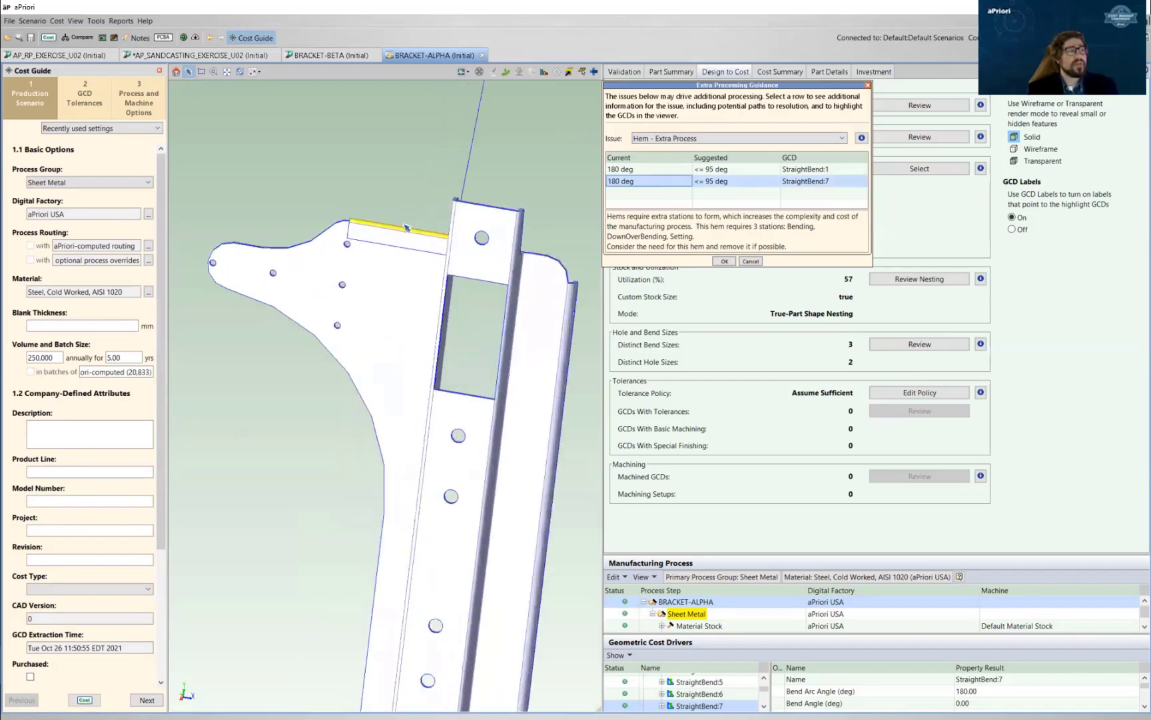
middle_click_drag(326, 257, 437, 317)
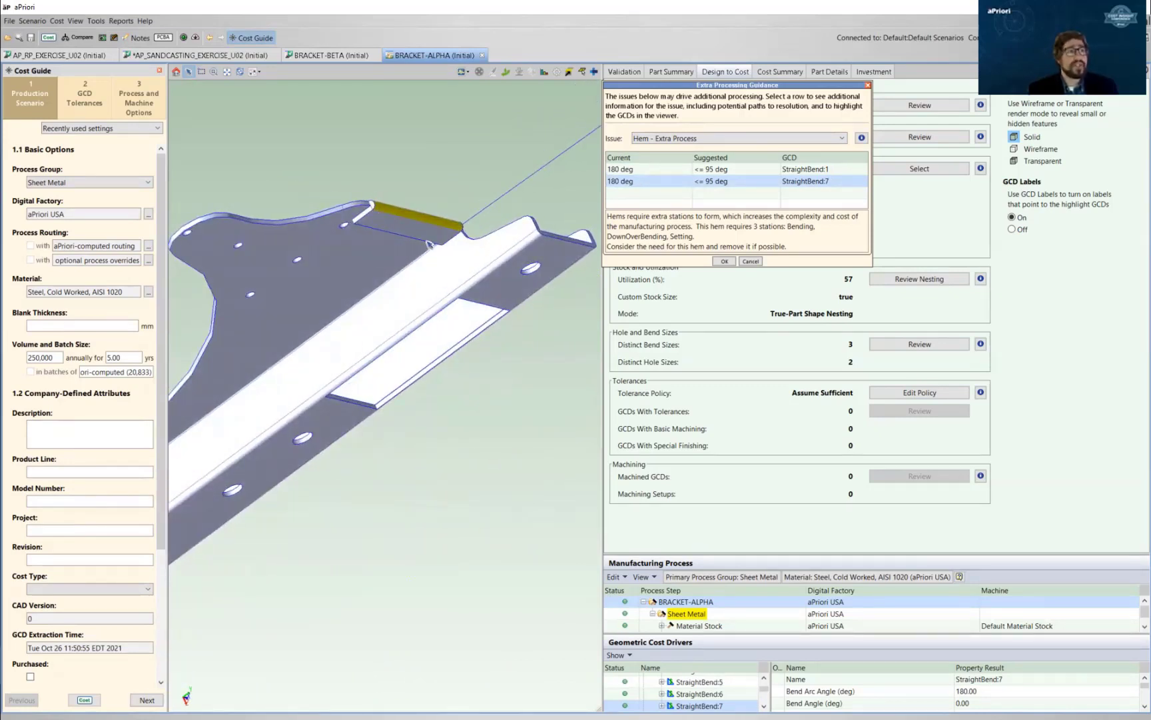
scroll(444, 244, "up", 1)
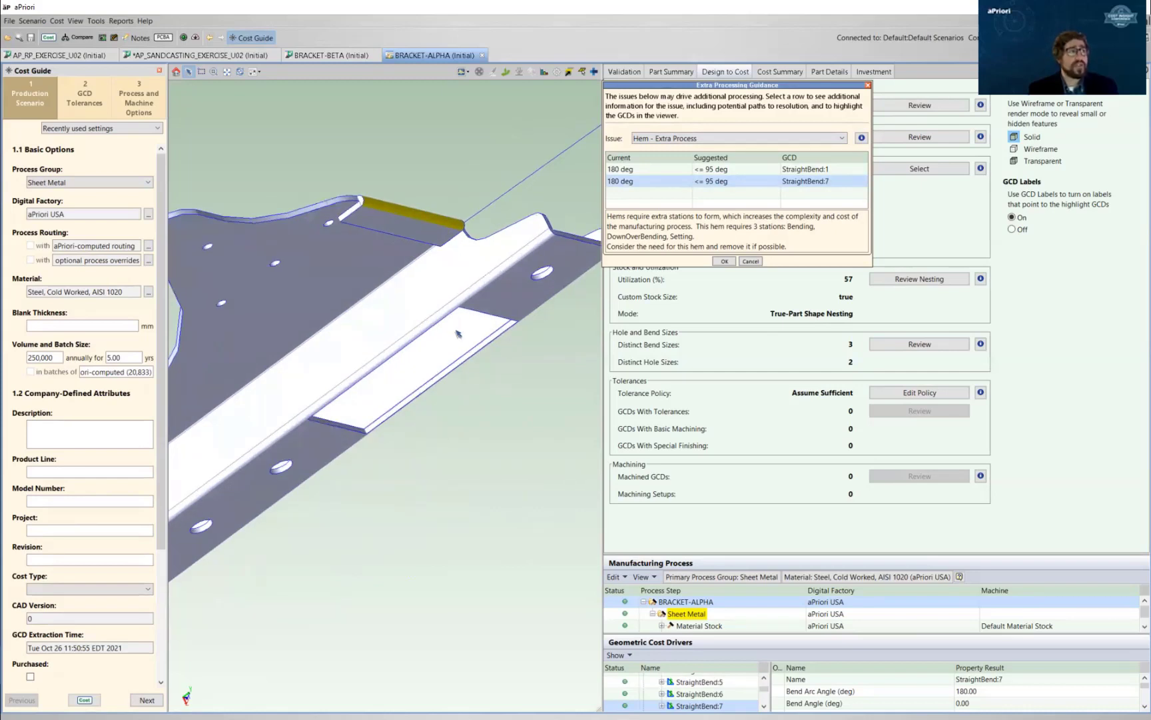
scroll(457, 333, "down", 2)
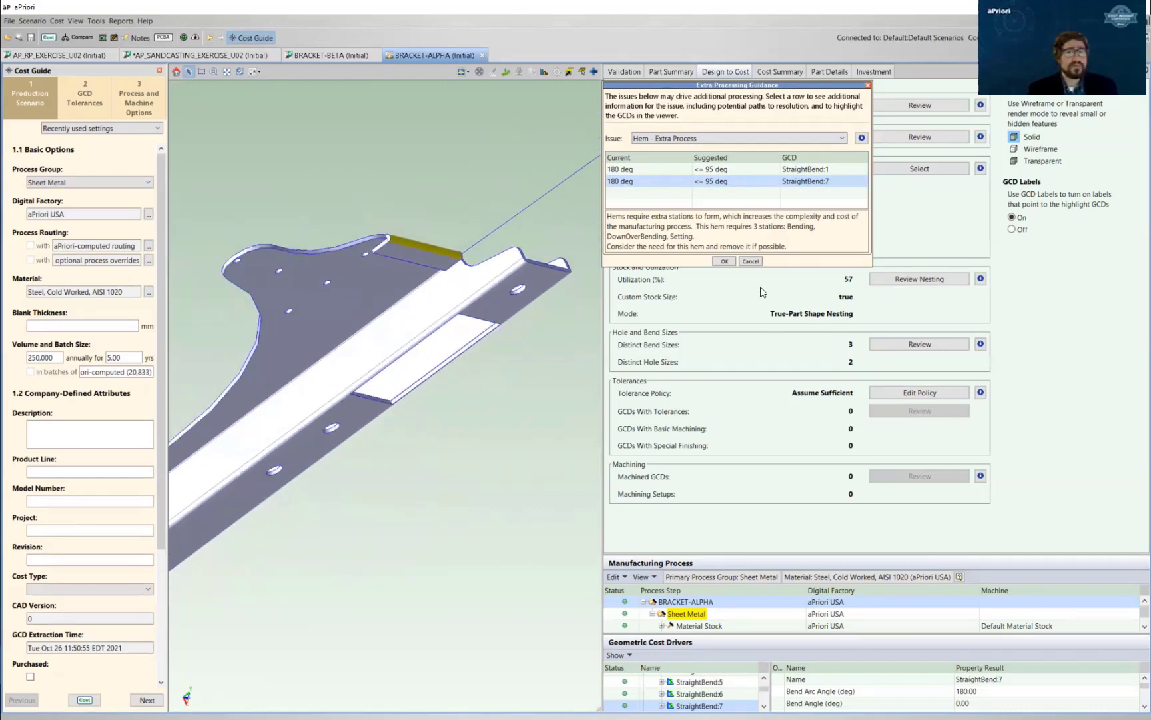
left_click(755, 261)
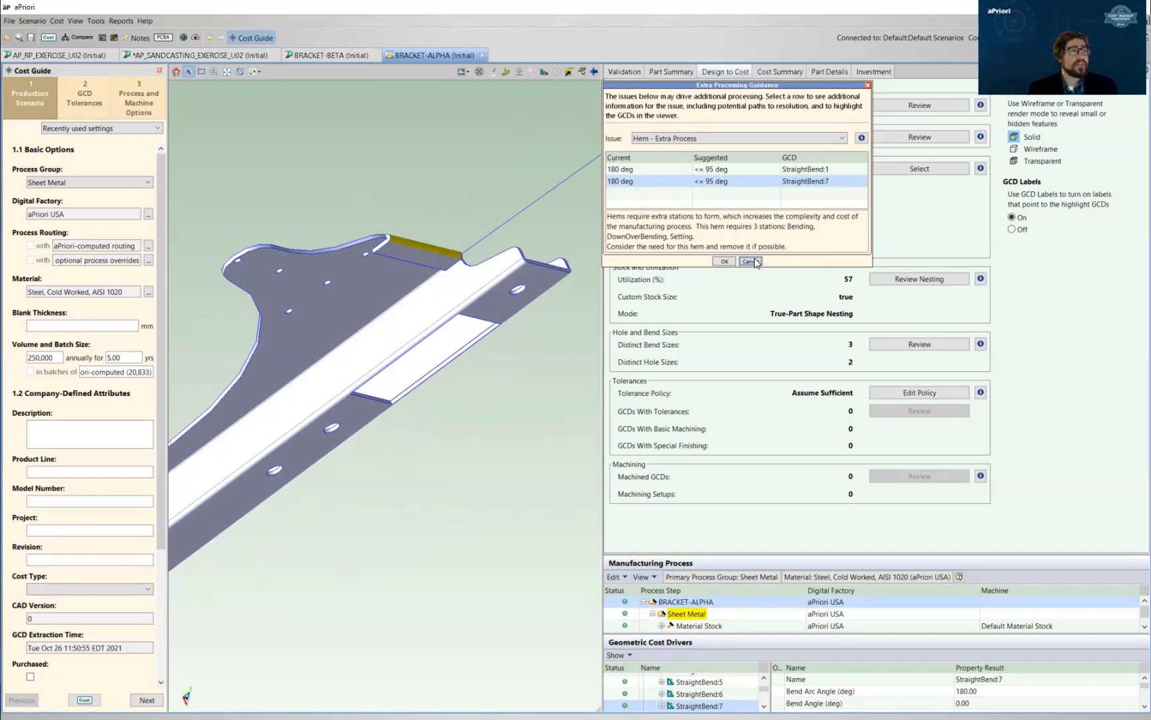
Step: Filter manufacturing issues to Hole - Edge Proximity and show SimpleHole:1's details (suggested >= 1.90 mm)
left_click(899, 108)
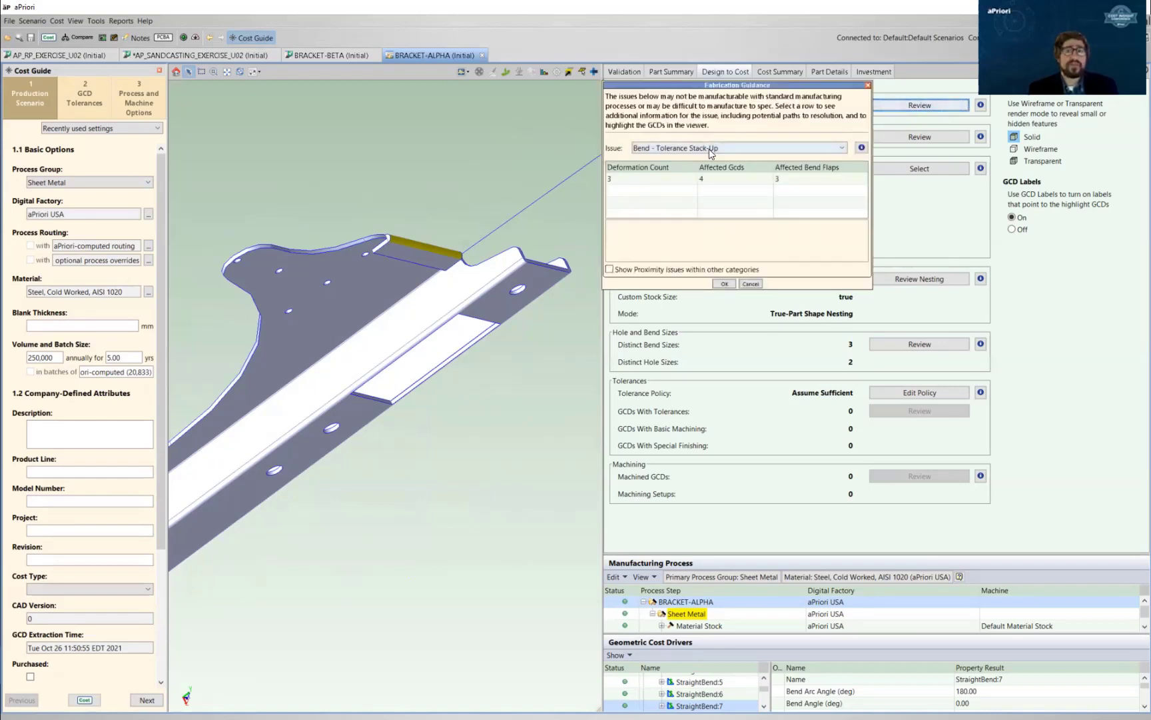
left_click(709, 149)
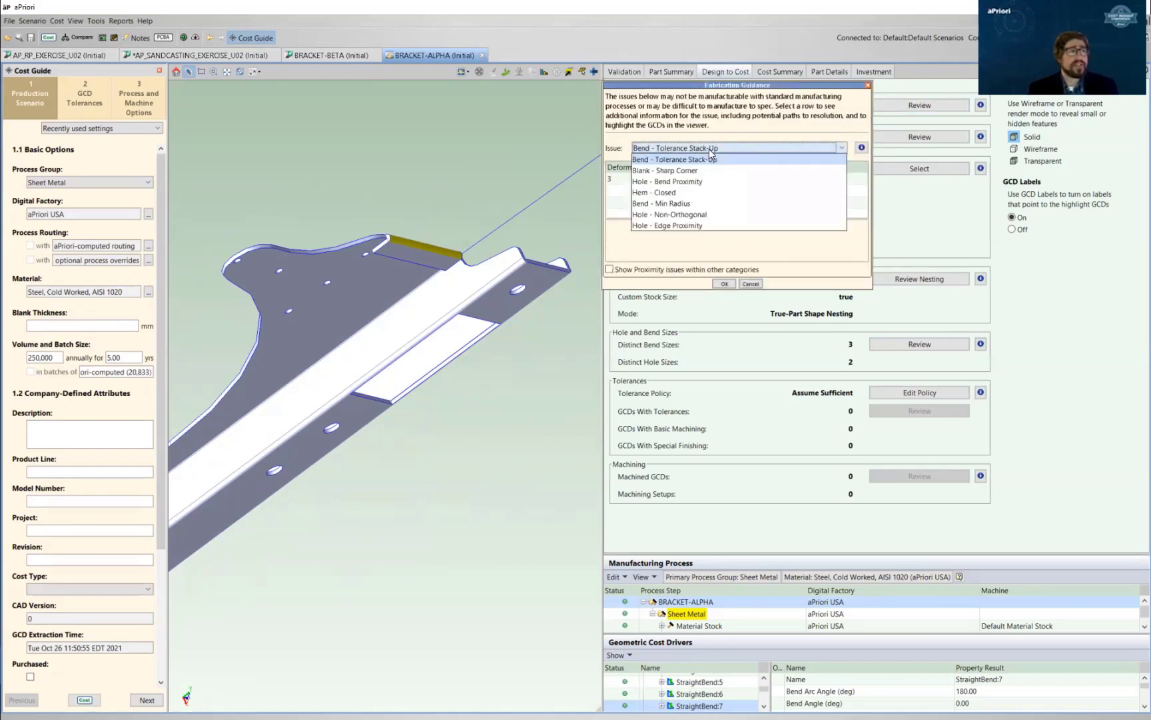
left_click(696, 225)
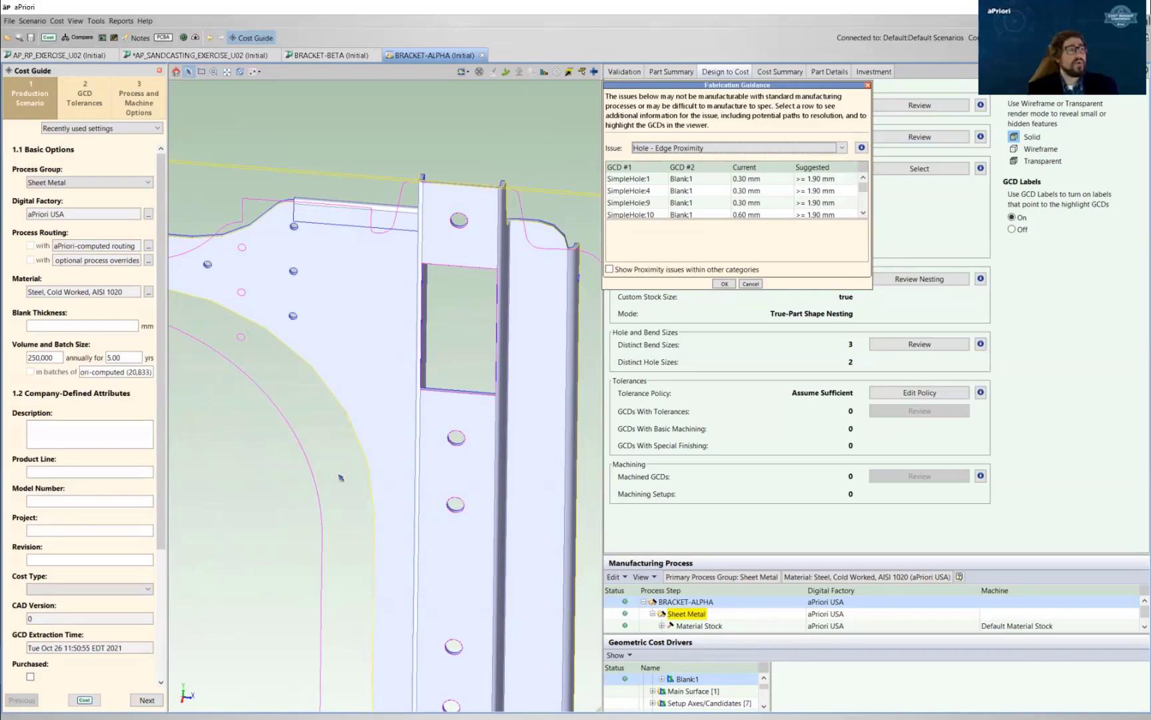
mouse_move(360, 483)
middle_mouse_down()
mouse_move(404, 492)
mouse_move(294, 353)
middle_mouse_up()
scroll(290, 359, "down", 3)
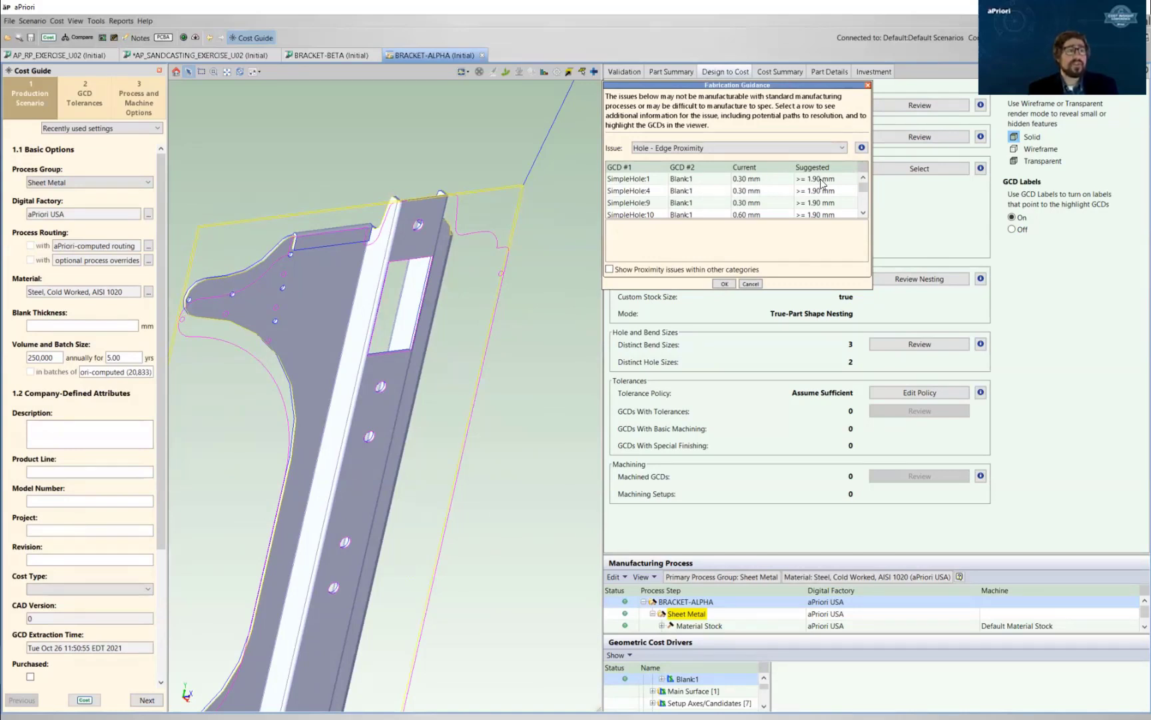
left_click(717, 185)
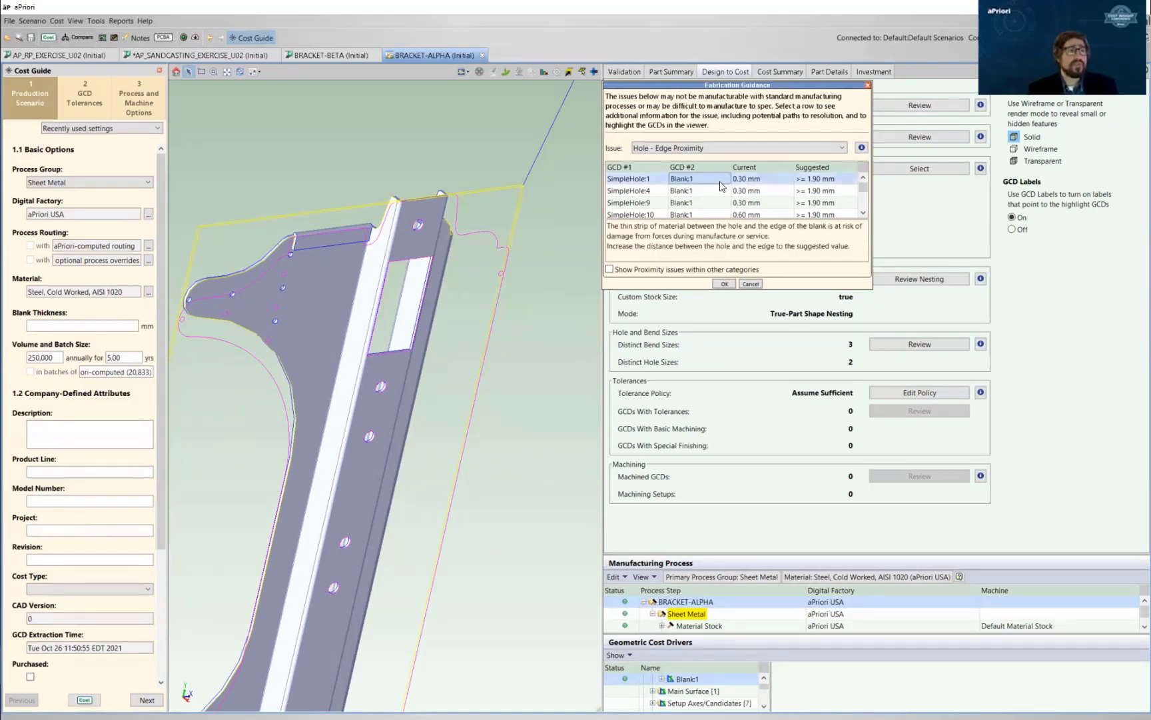
Step: Read the full Hole - Edge Proximity explanation, then close it and Fabrication Guidance
left_click(861, 149)
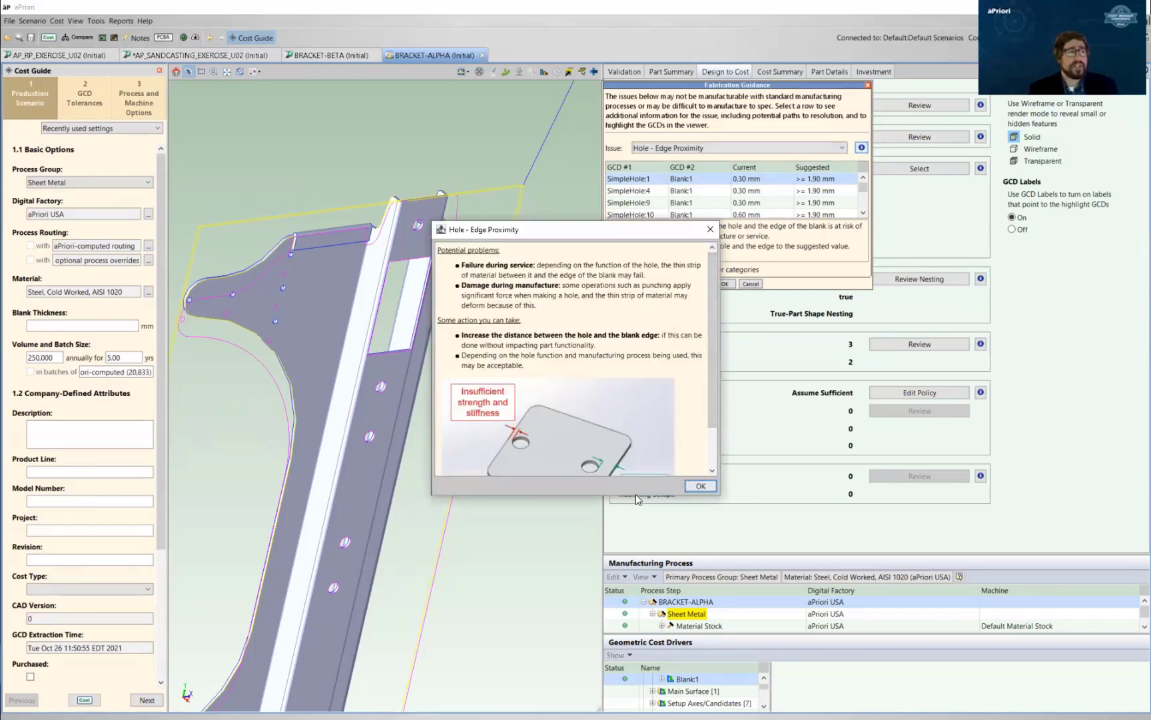
left_click_drag(635, 494, 639, 590)
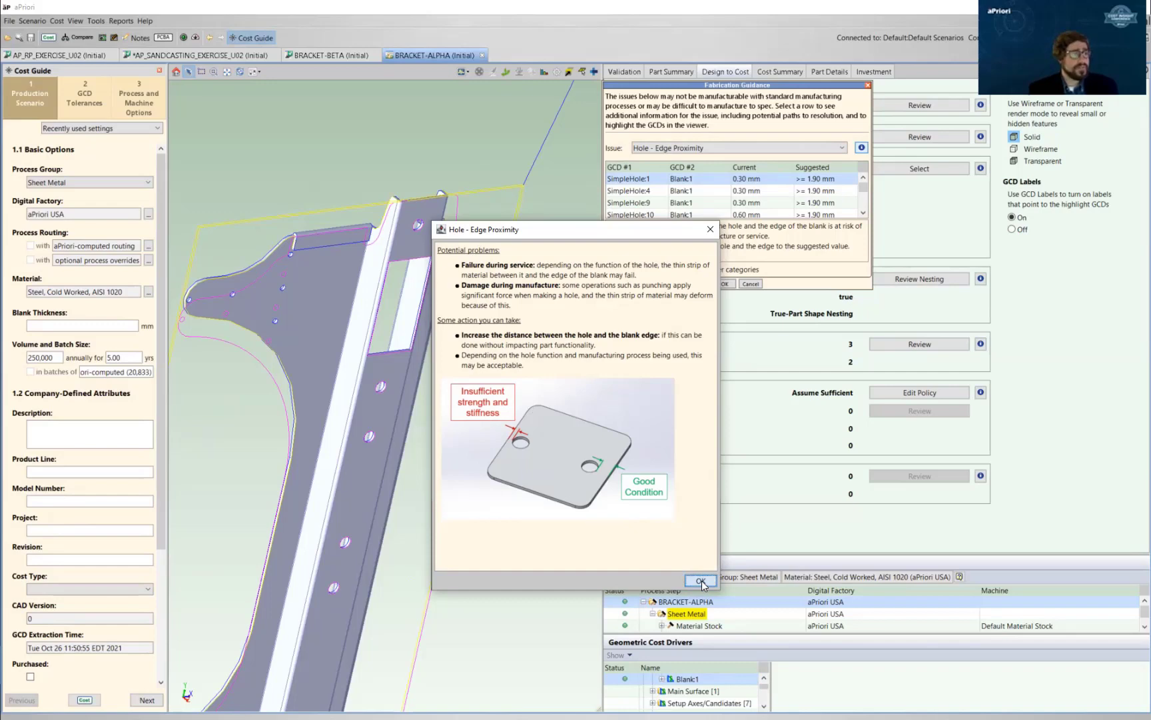
left_click(701, 581)
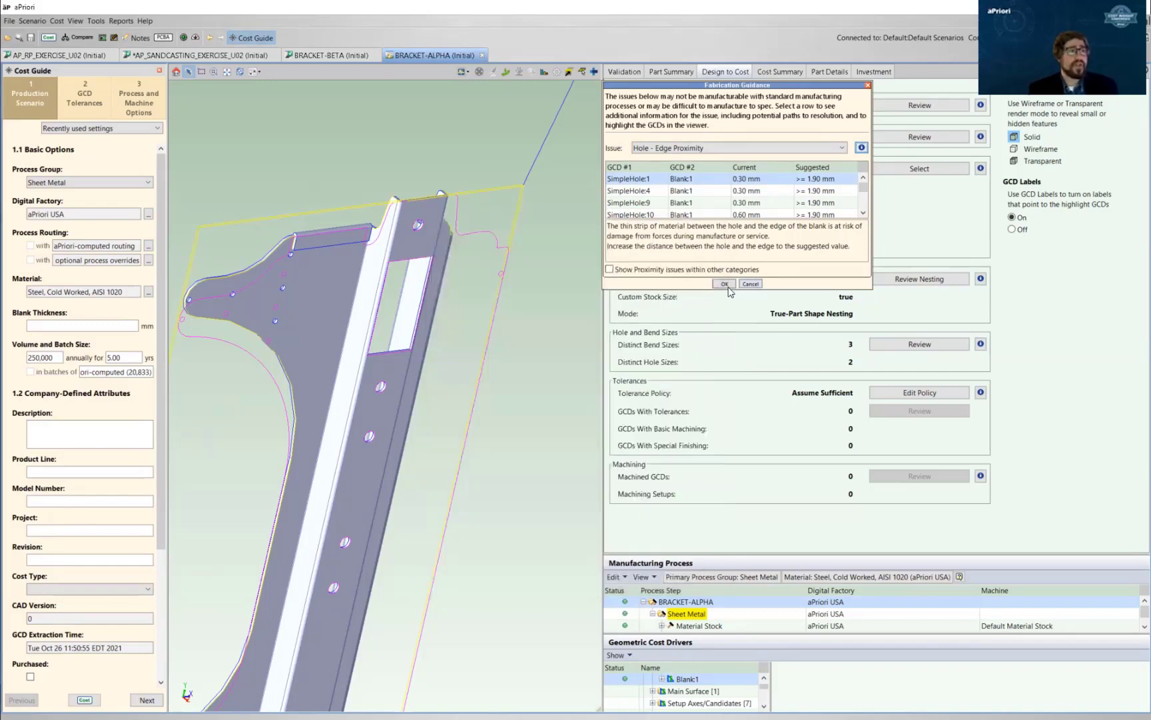
left_click(724, 284)
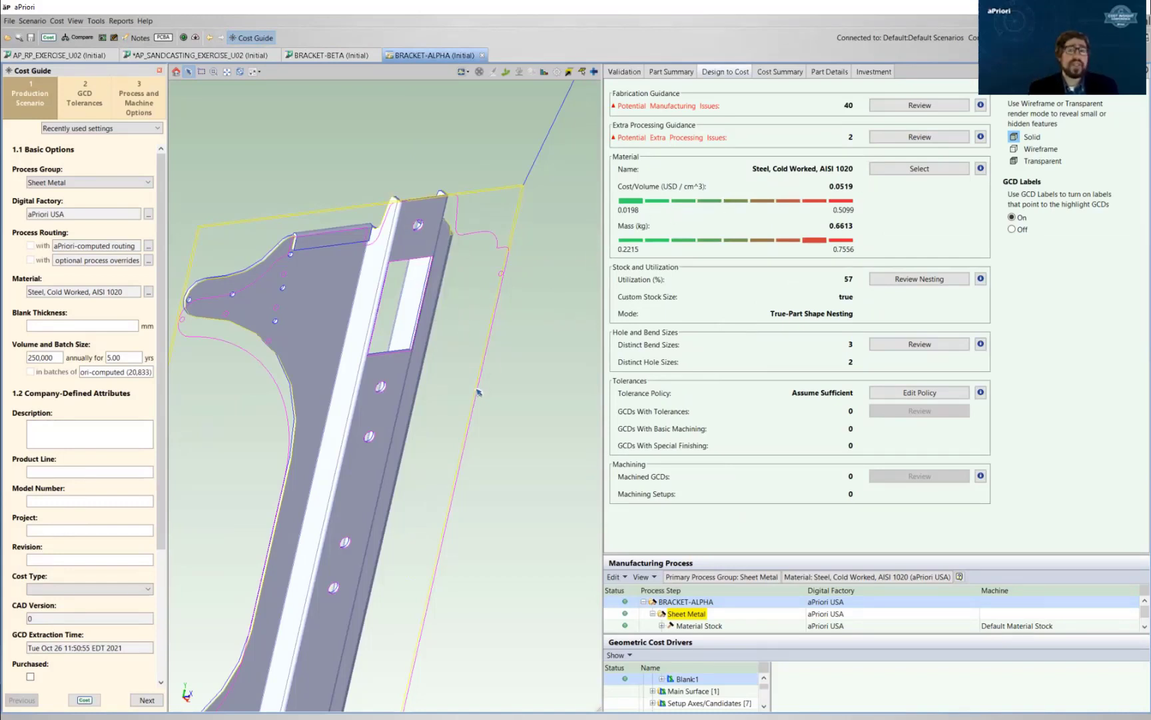
Step: Switch to the BRACKET-BETA scenario and zoom in on the part's top tip
left_click(339, 54)
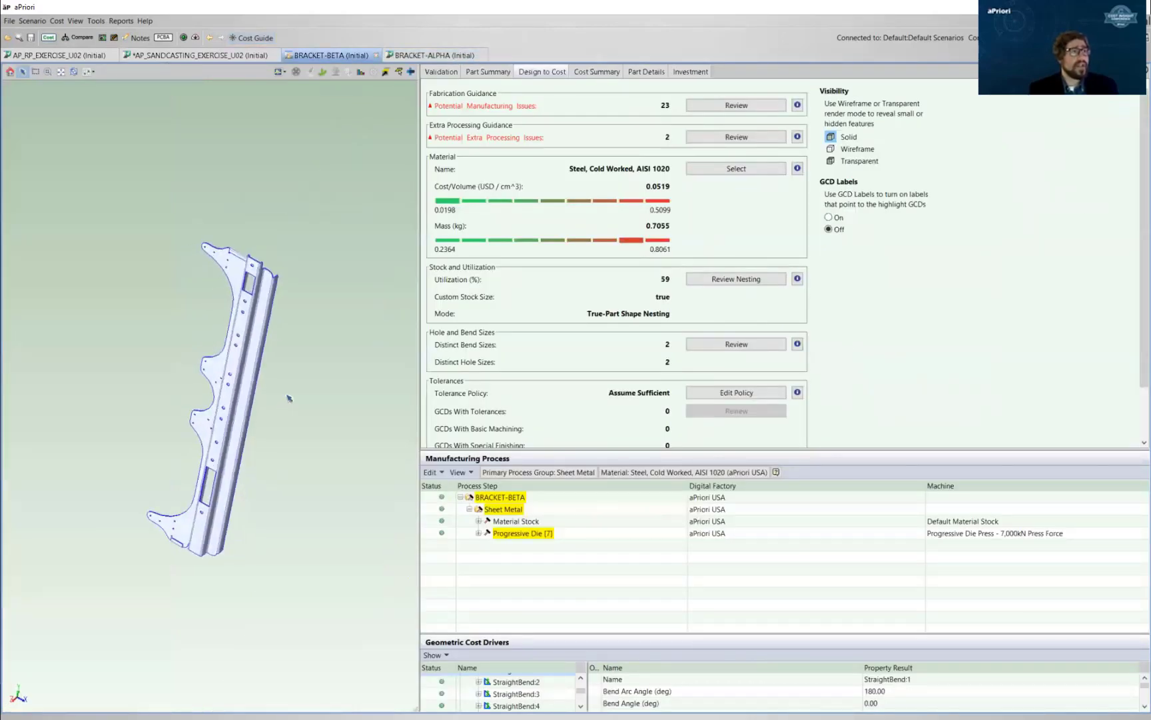
scroll(211, 260, "up", 5)
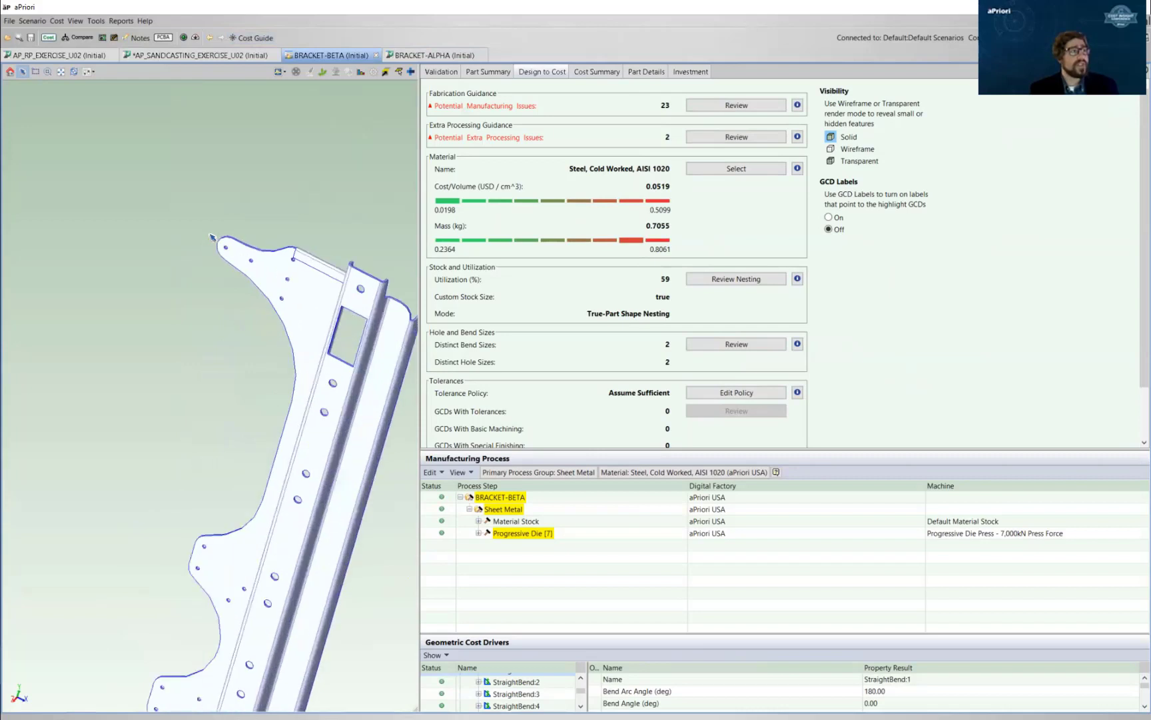
scroll(211, 236, "up", 2)
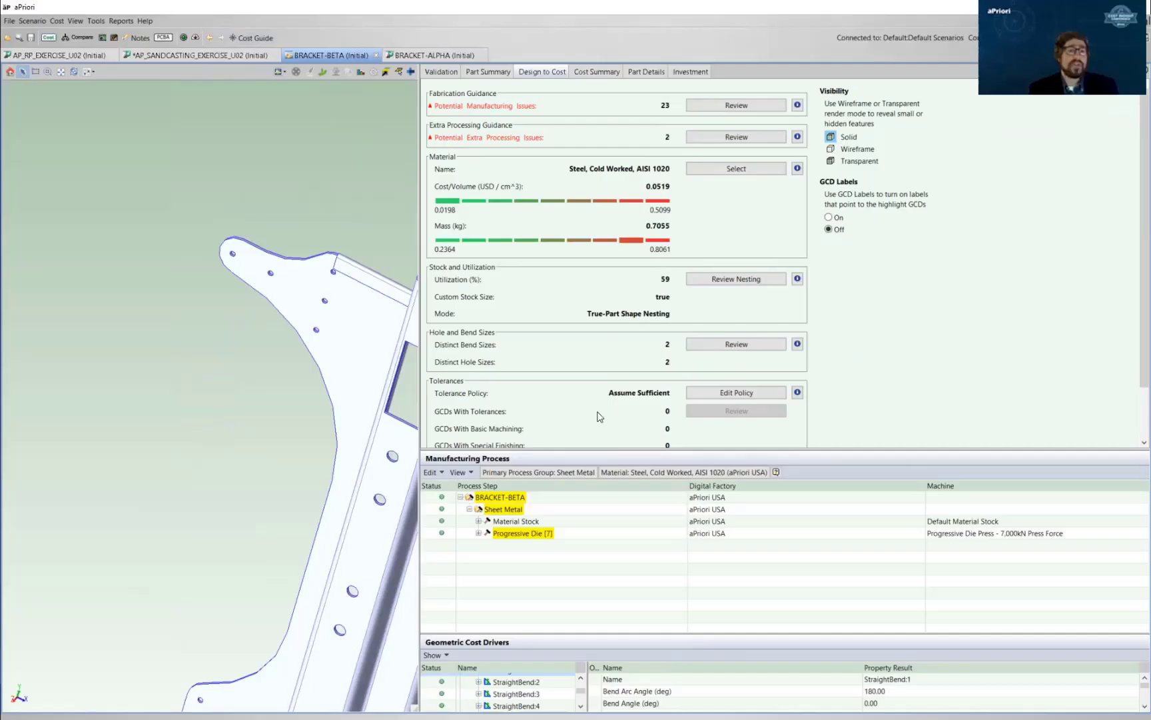
Step: Compare Cost Summaries of BRACKET-BETA (9.21 fully burdened) and BRACKET-ALPHA (8.89), ending on ALPHA
left_click(598, 74)
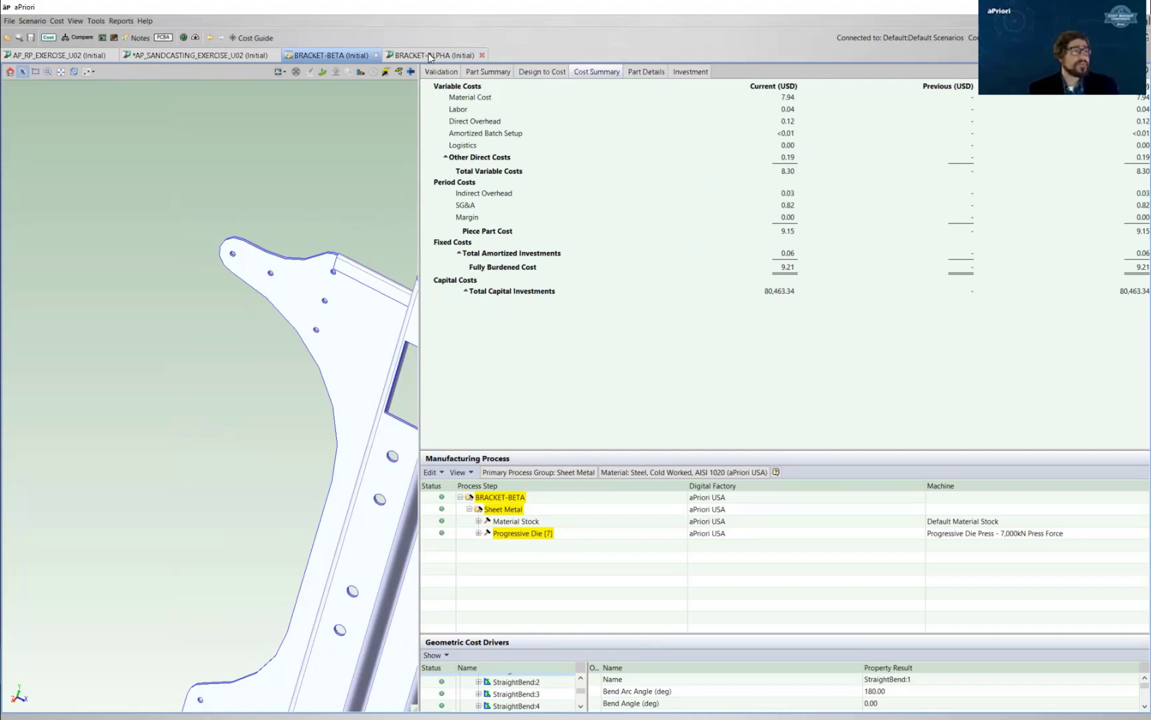
left_click(430, 57)
left_click(791, 73)
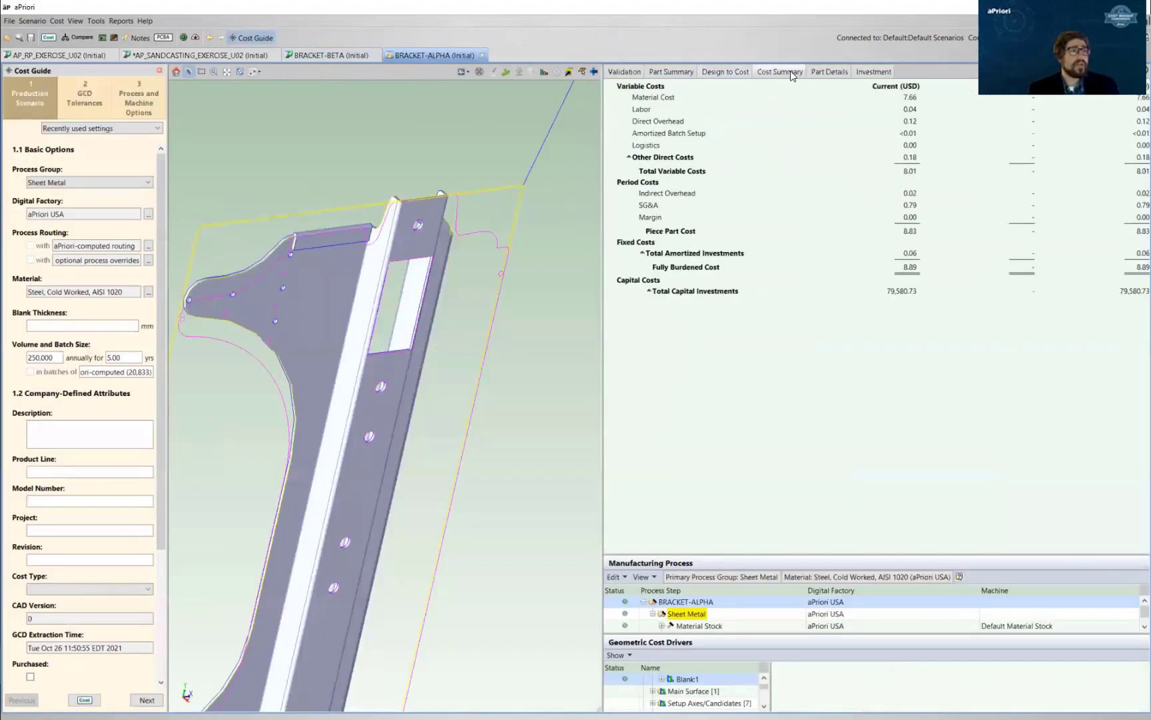
left_click(318, 56)
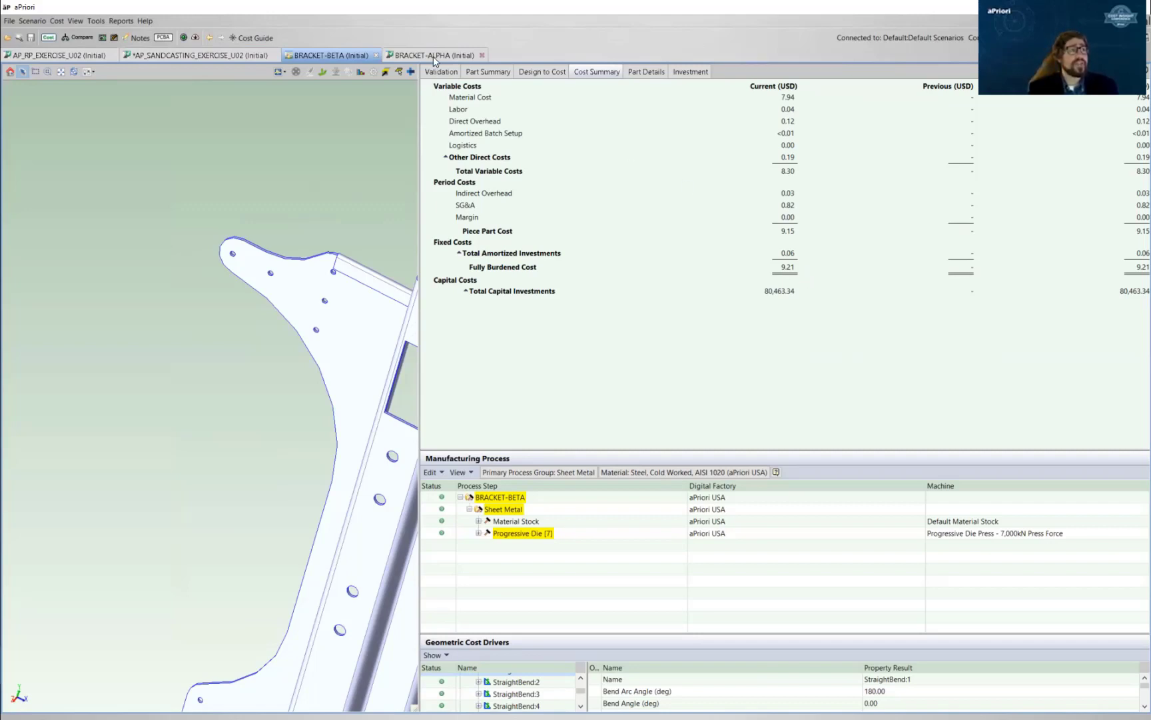
left_click(433, 56)
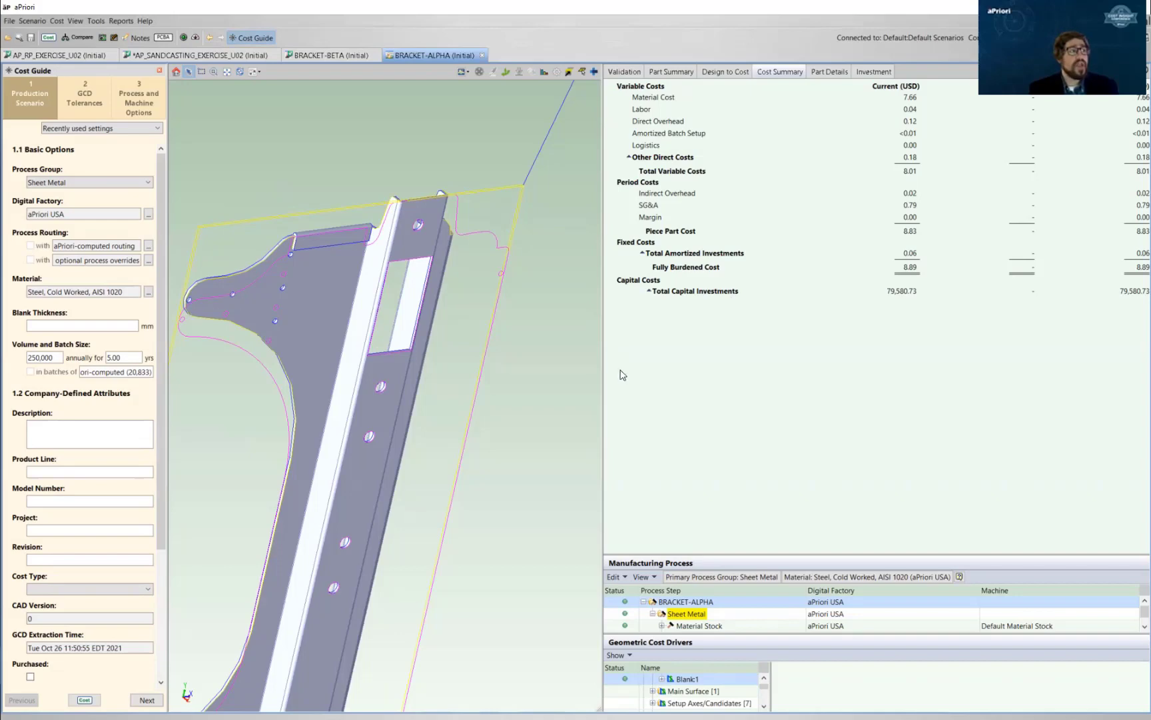
Step: Show BRACKET-BETA's costs (80,463.34 capital investment), then go to the Sheet Metal DTC report
left_click(330, 57)
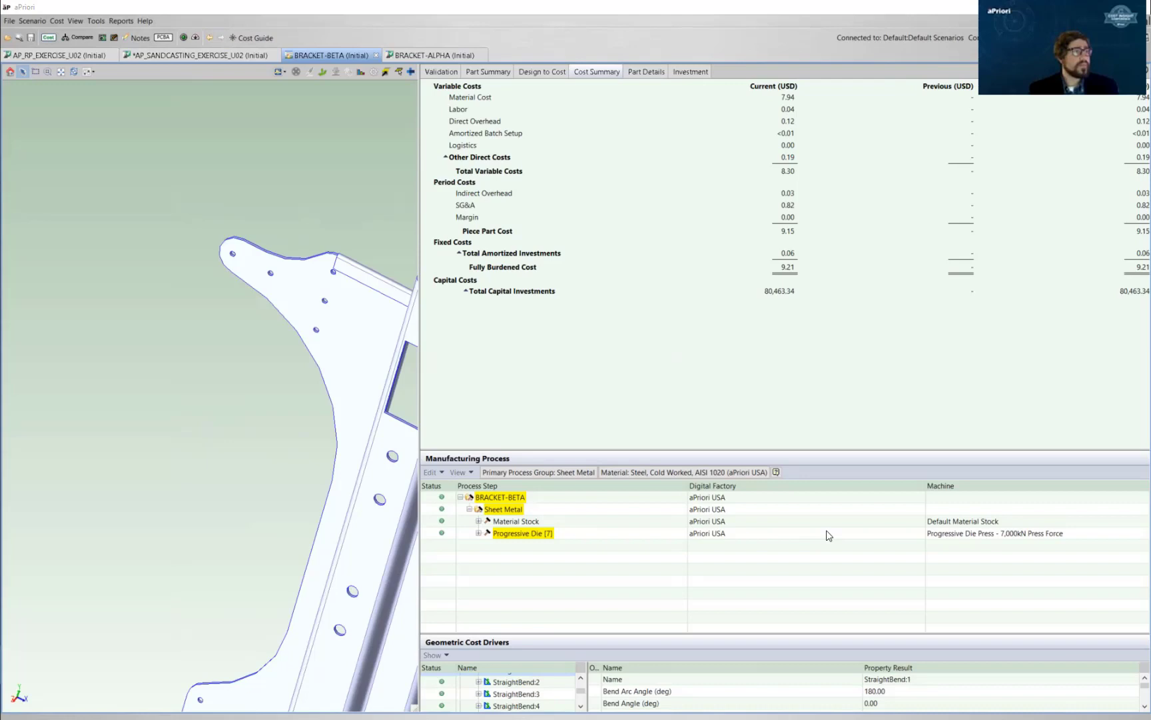
key("alt+Tab")
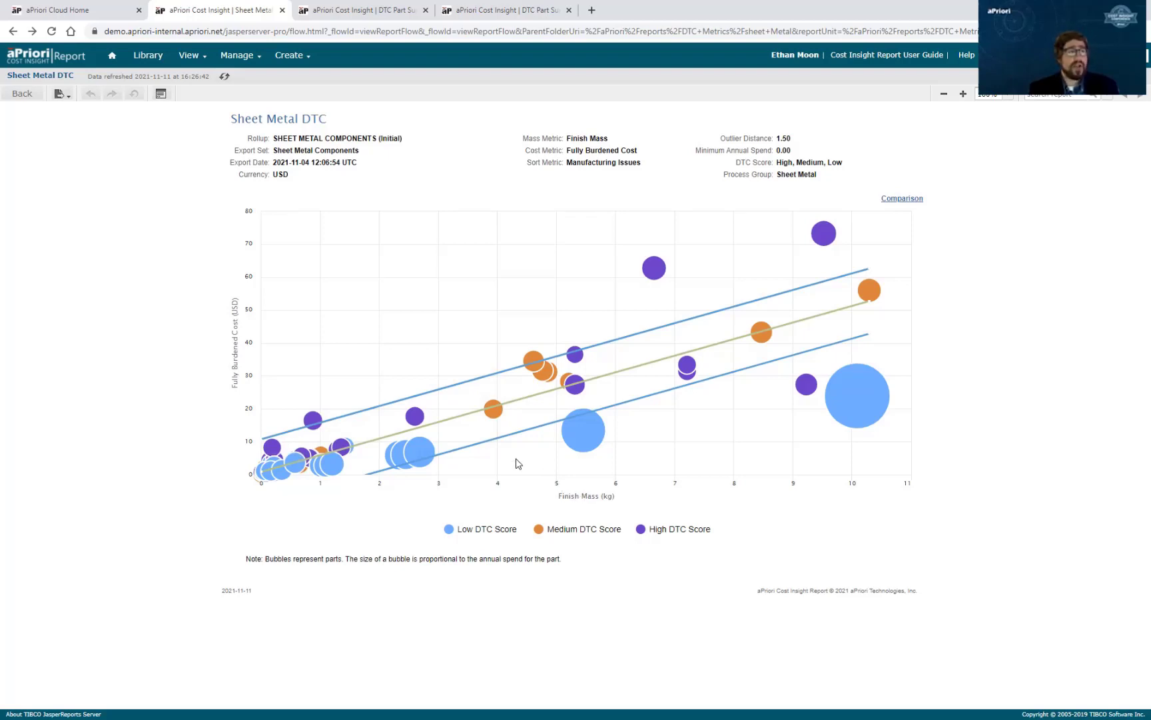
mouse_move(369, 441)
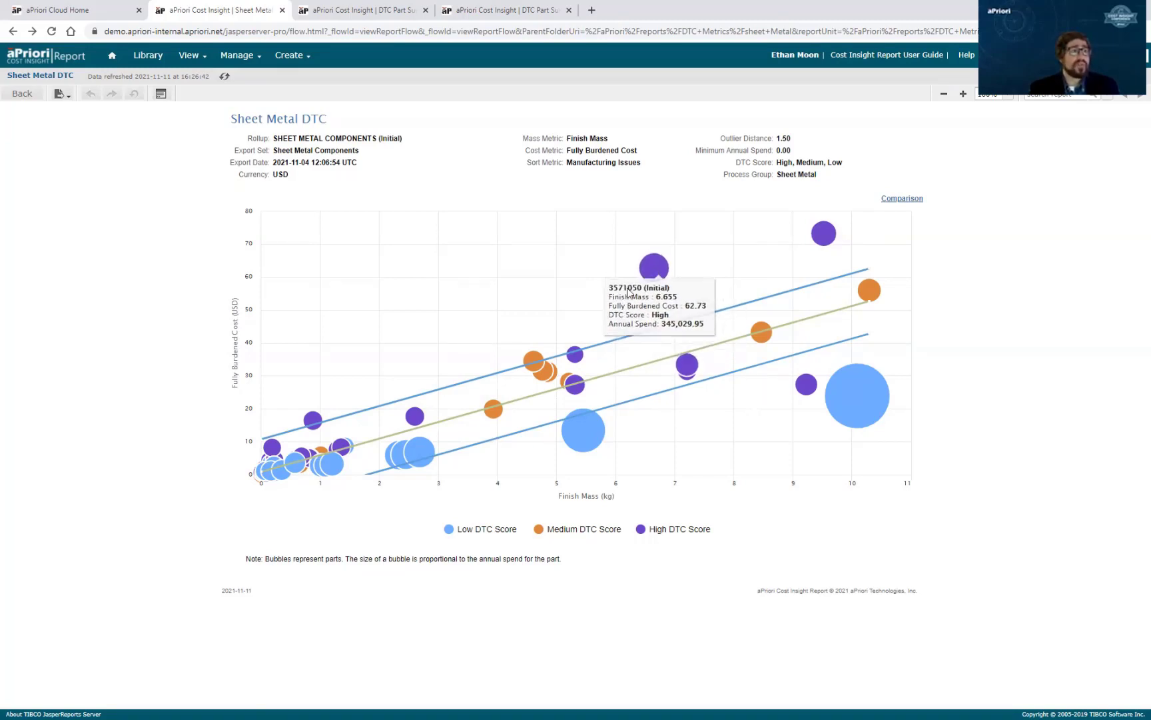
Step: Inspect the chart's bubbles to find high-DTC part 3571050 costing 62.73
mouse_move(801, 357)
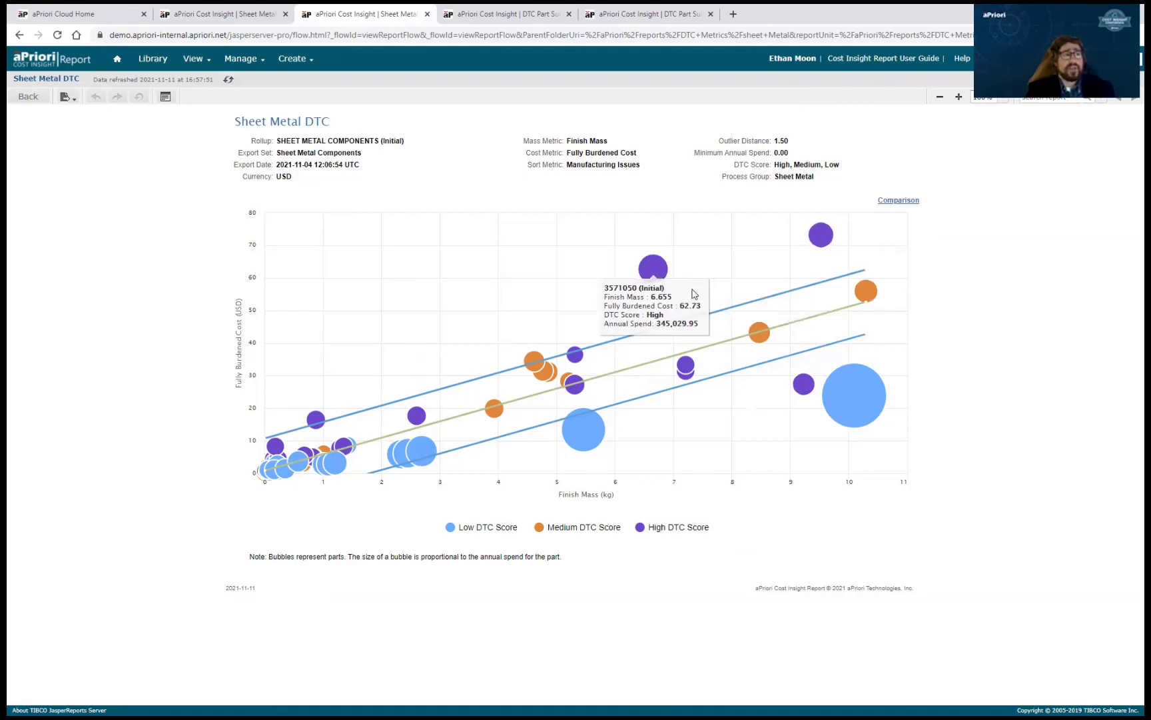
mouse_move(835, 255)
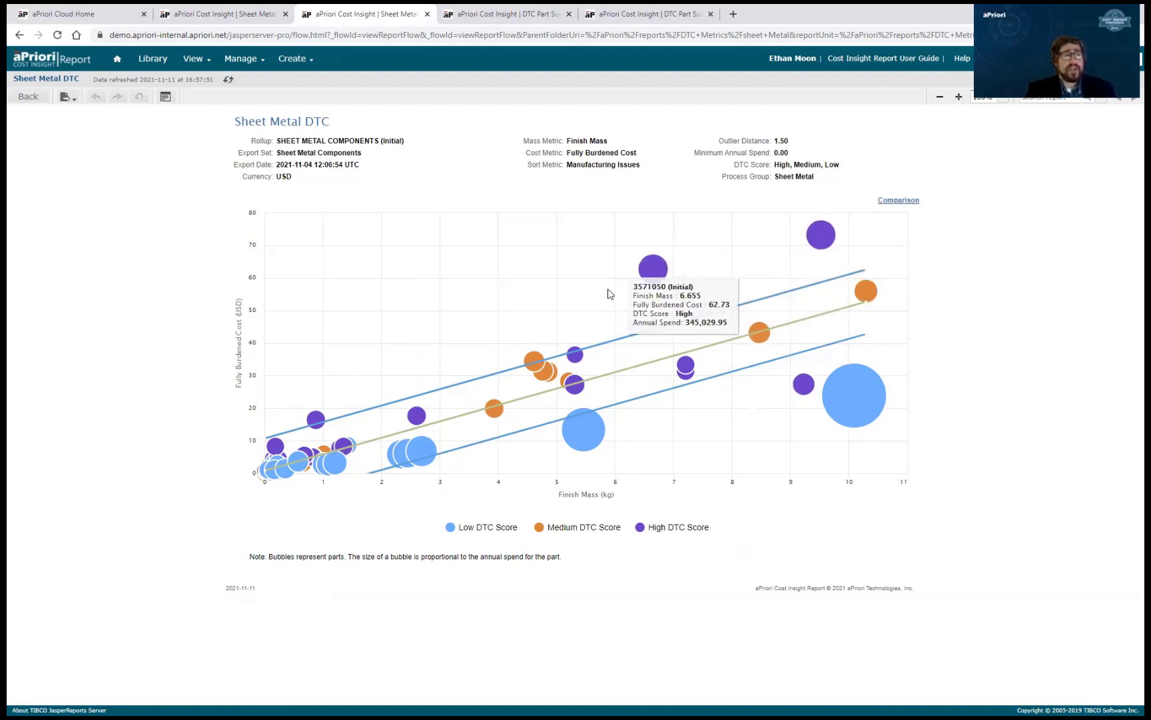
mouse_move(575, 307)
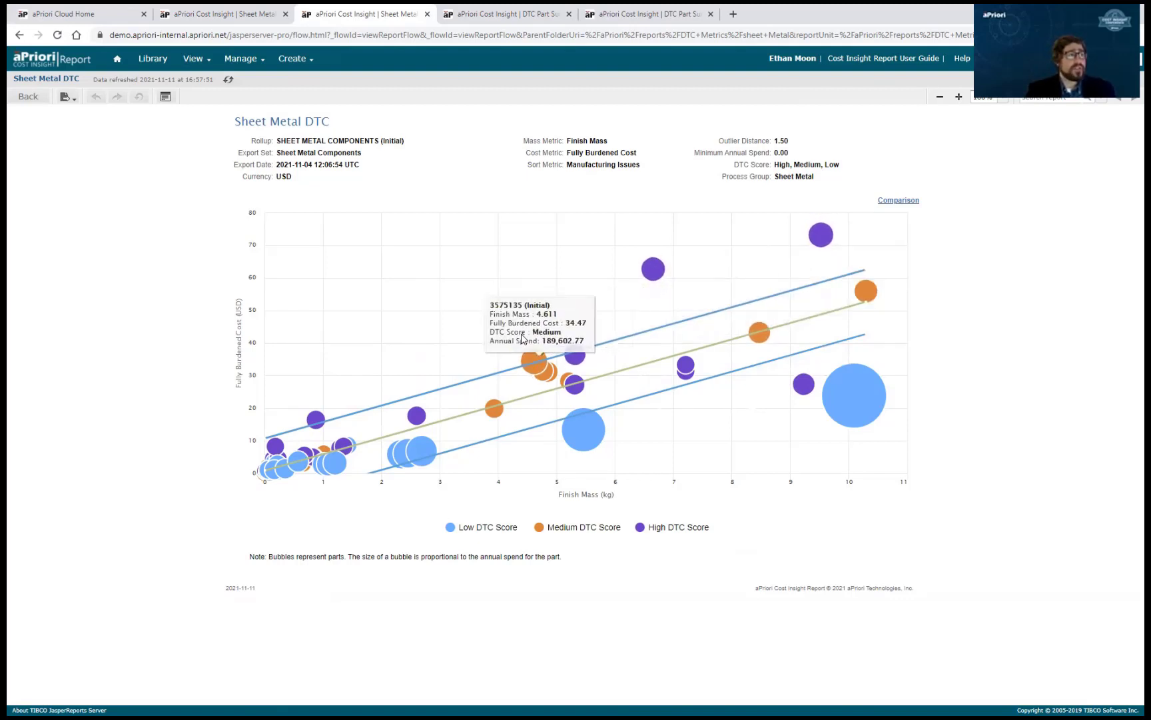
mouse_move(631, 268)
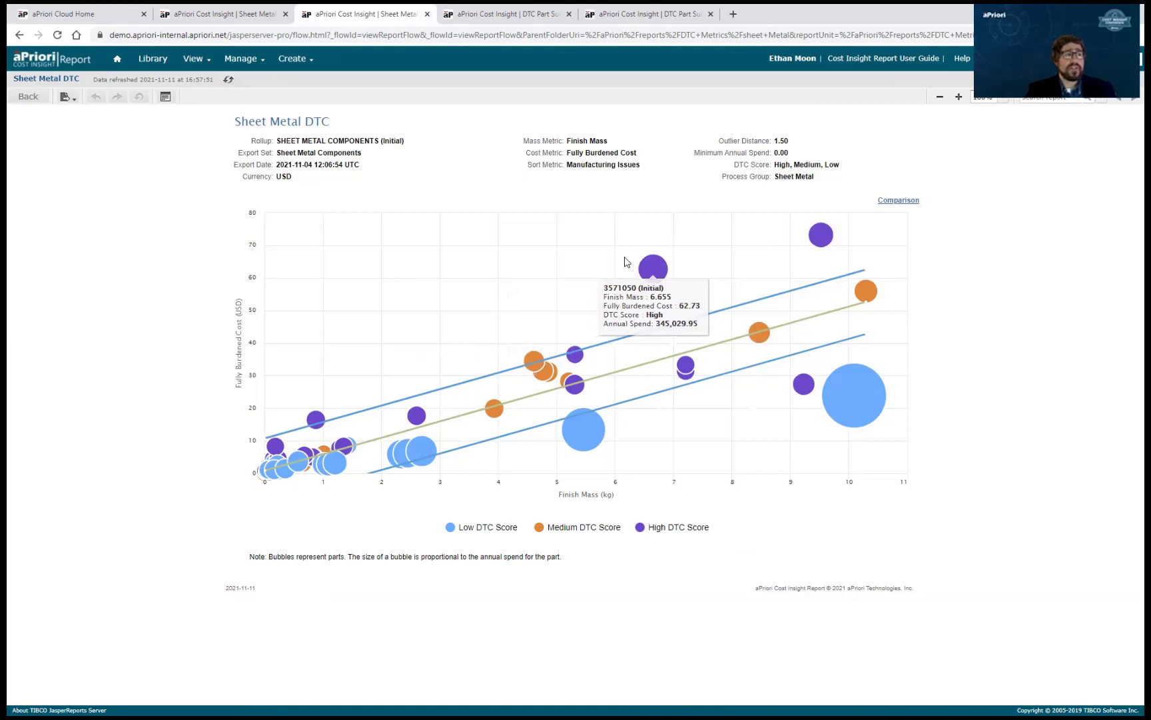
Step: Open part 3571050's DTC Part Summary and go to its DTC Metrics page
left_click(660, 268)
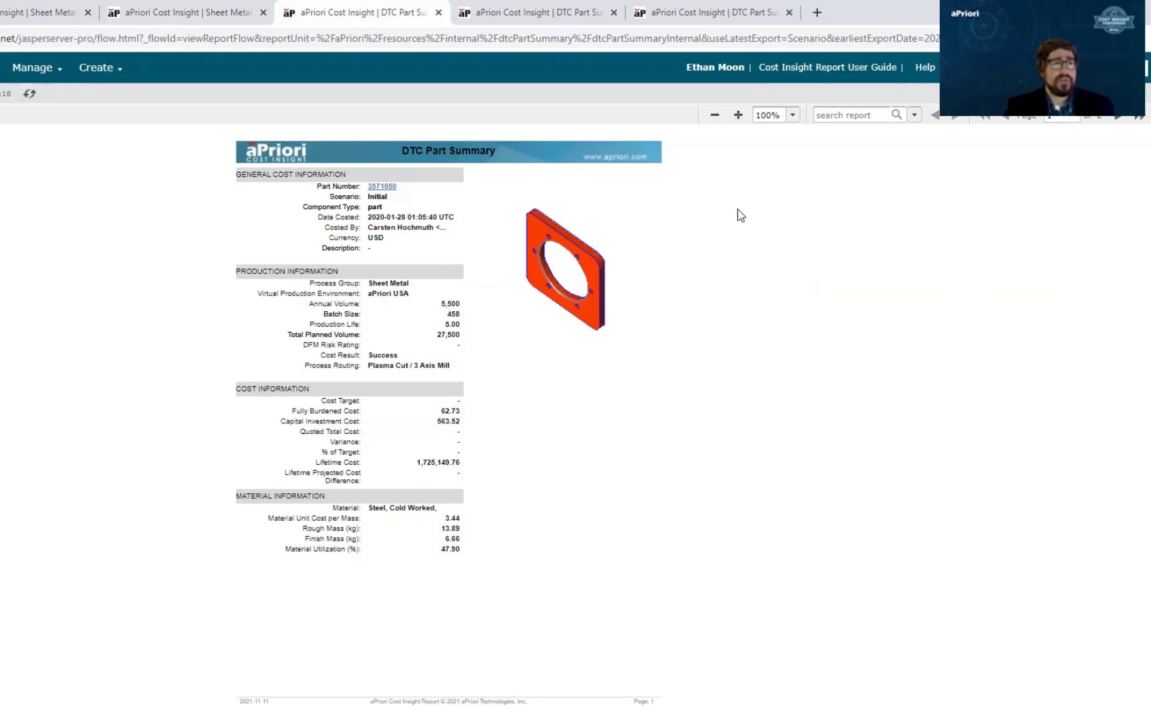
left_click(1120, 116)
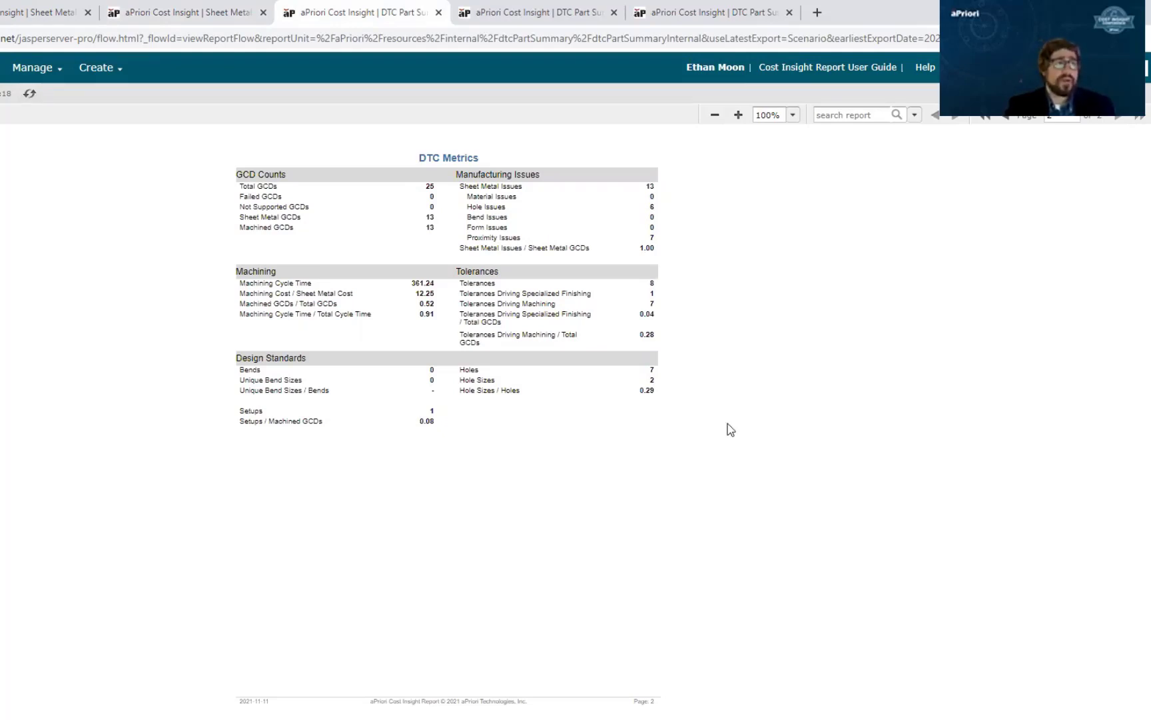
Step: Go back to the browser tab with the Sheet Metal DTC bubble chart
left_click(167, 16)
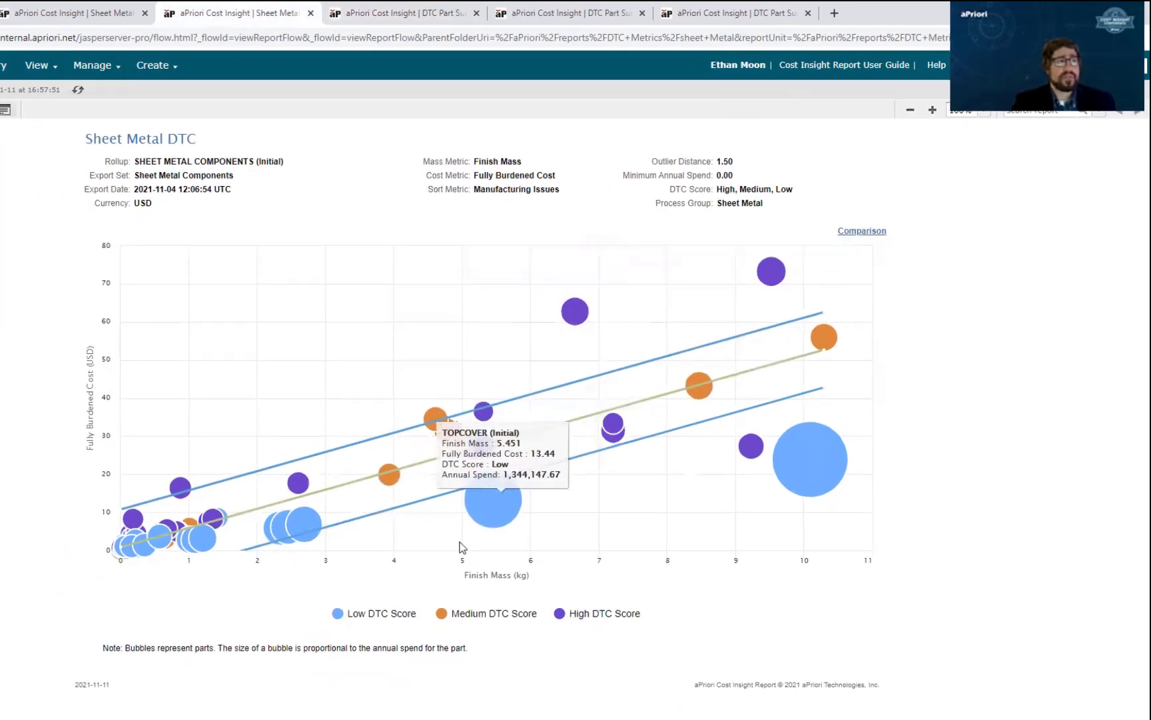